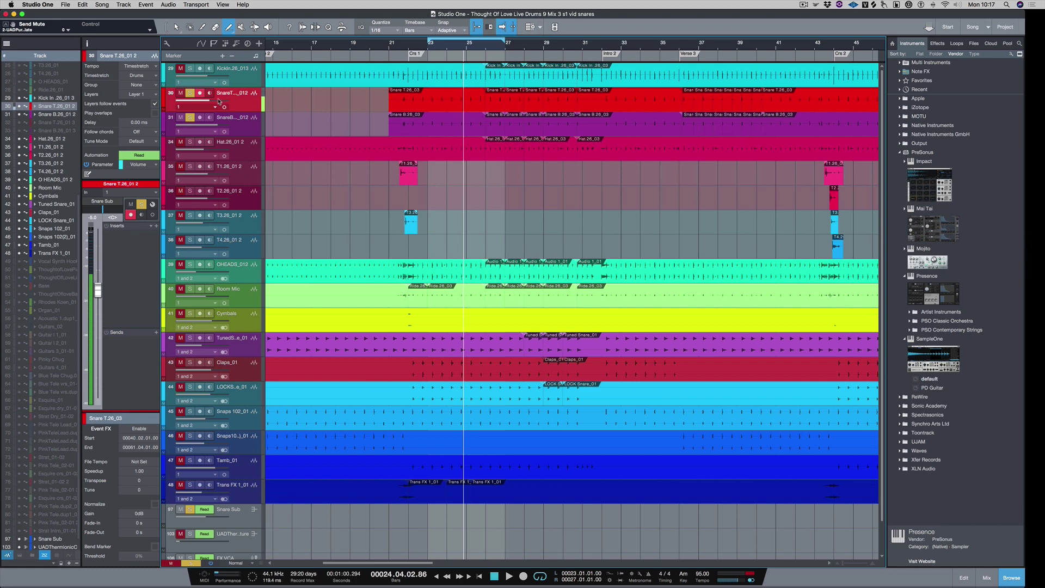
Unsolo the snare top and bottom tracks and play the song from bar 23
left_click(190, 93)
left_click(190, 118)
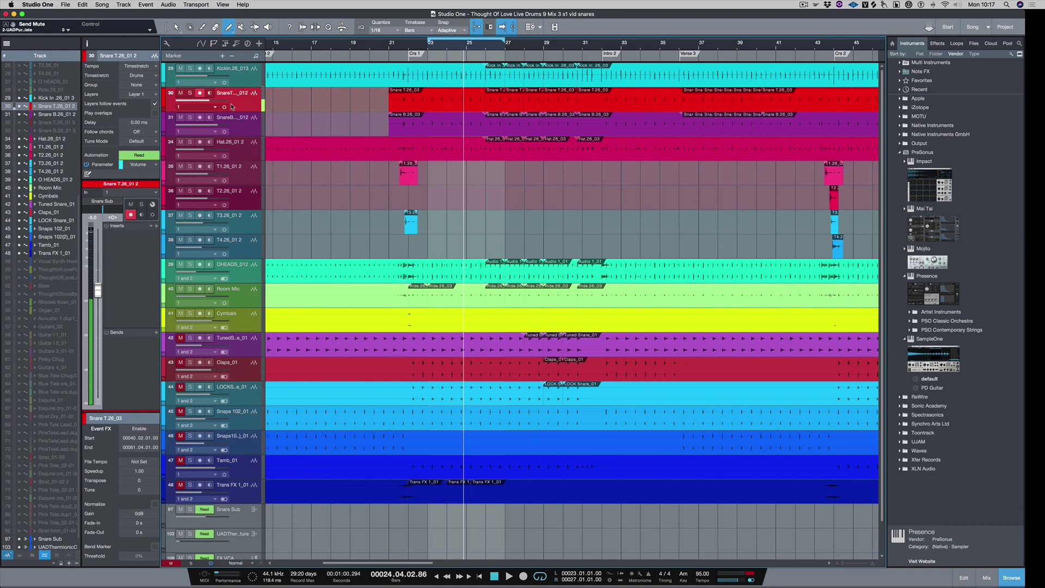
left_click(427, 44)
key("space")
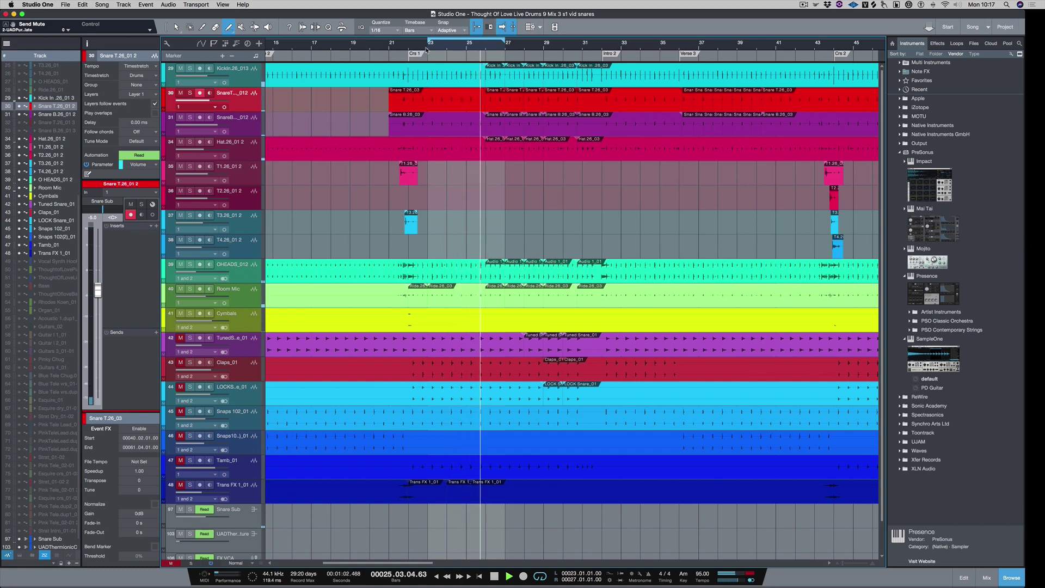
Solo tracks 30 and 31 together and audition them, stopping near bar 26
left_click(190, 93)
left_click(190, 117)
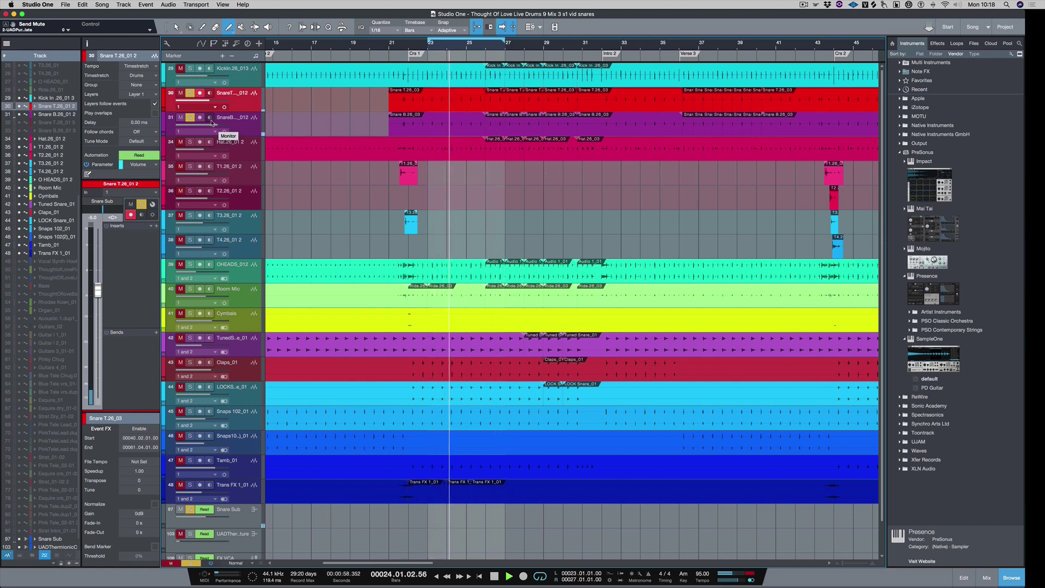
key("space")
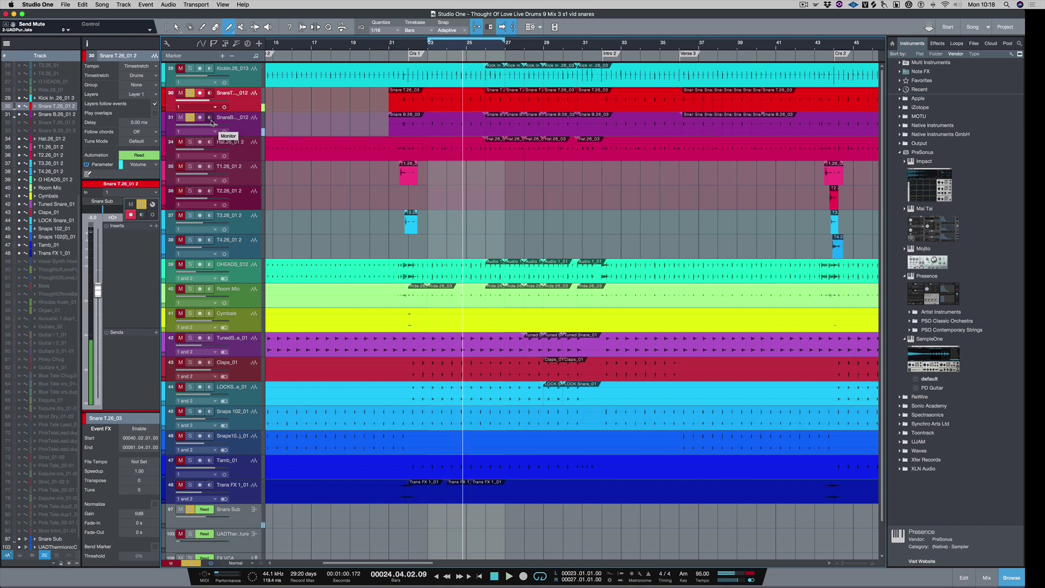
left_click(246, 121)
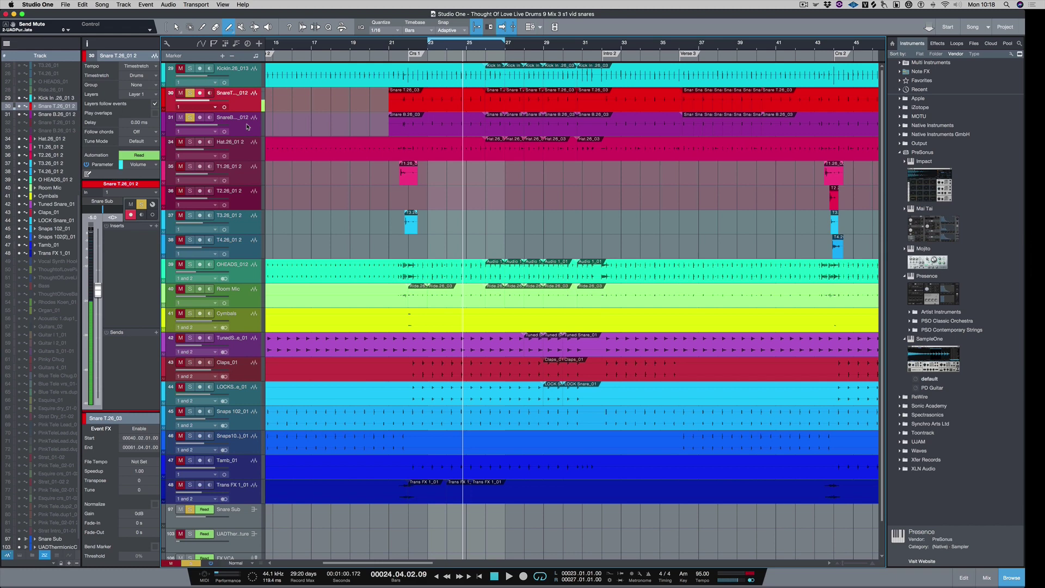
key("space")
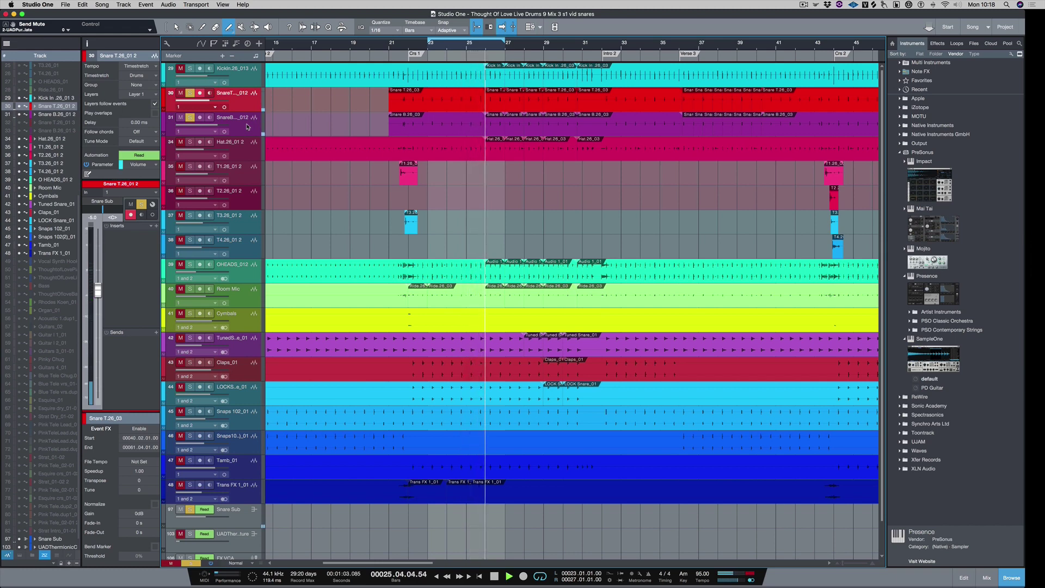
key("space")
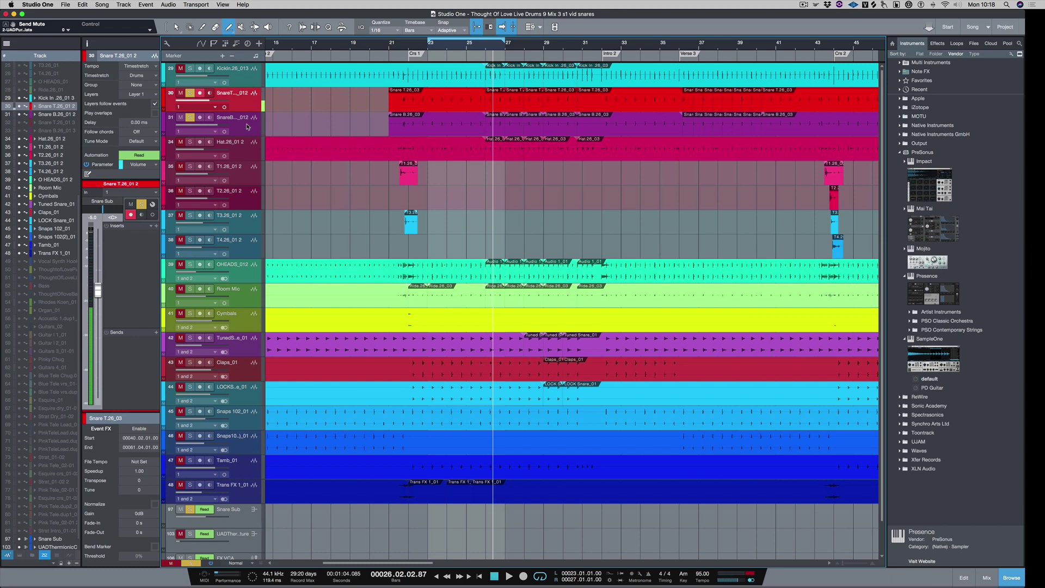
Insert a Gate on snare top, A/B it with bypass, and set open threshold to -34.00 dB
key("F7")
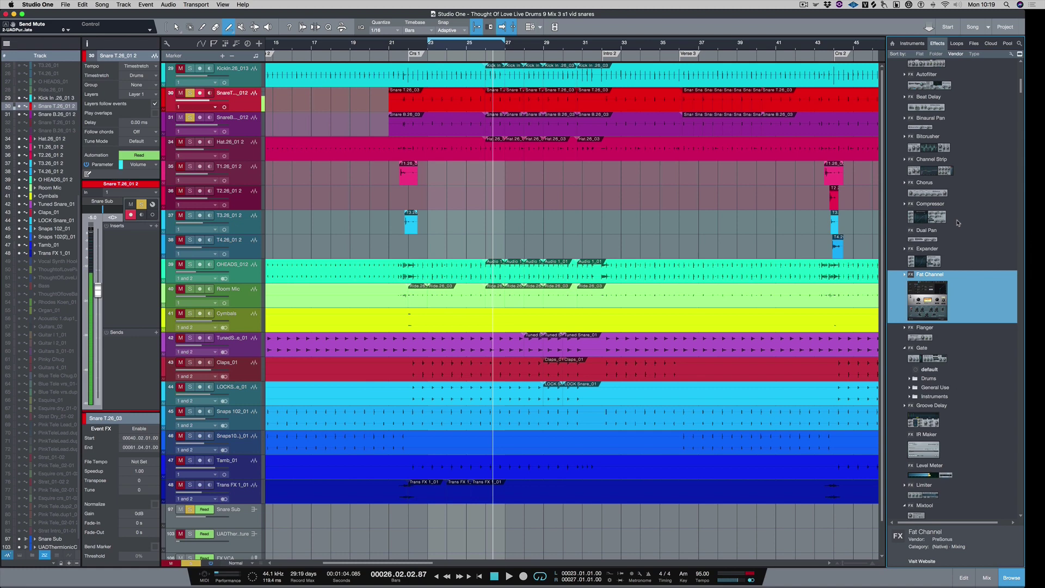
left_click_drag(926, 356, 128, 260)
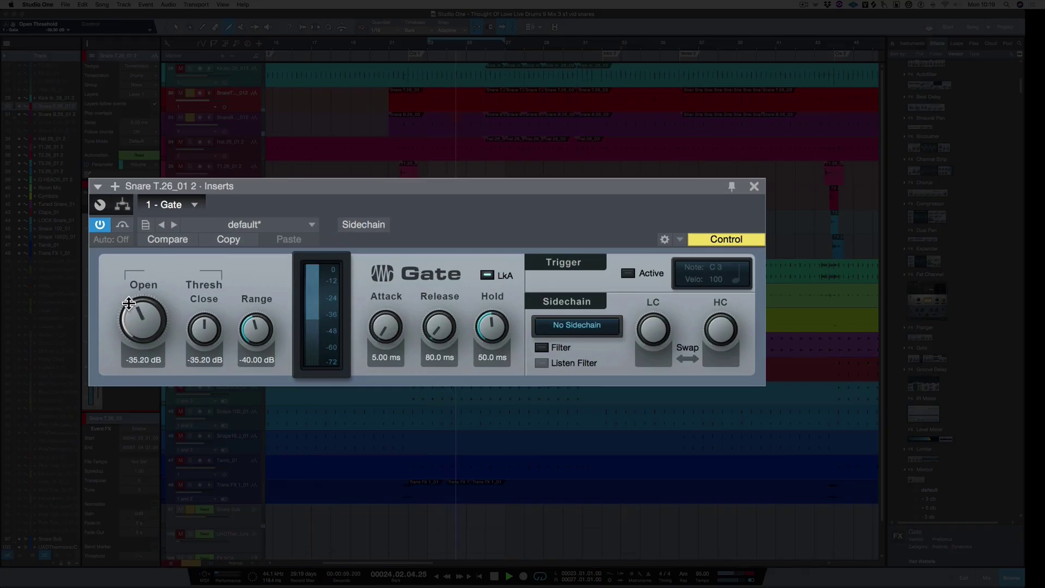
left_click_drag(129, 303, 125, 296)
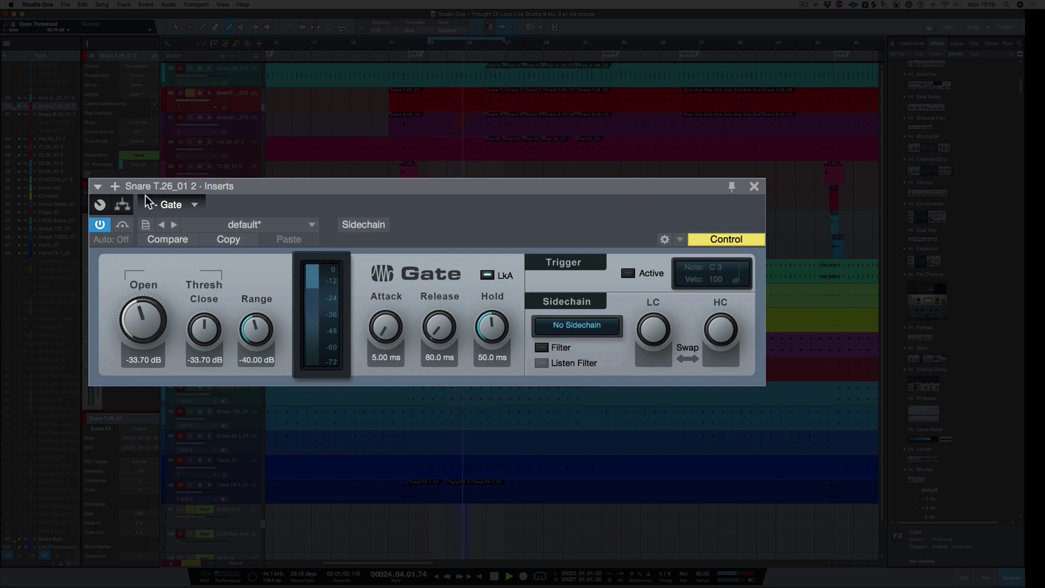
left_click(123, 225)
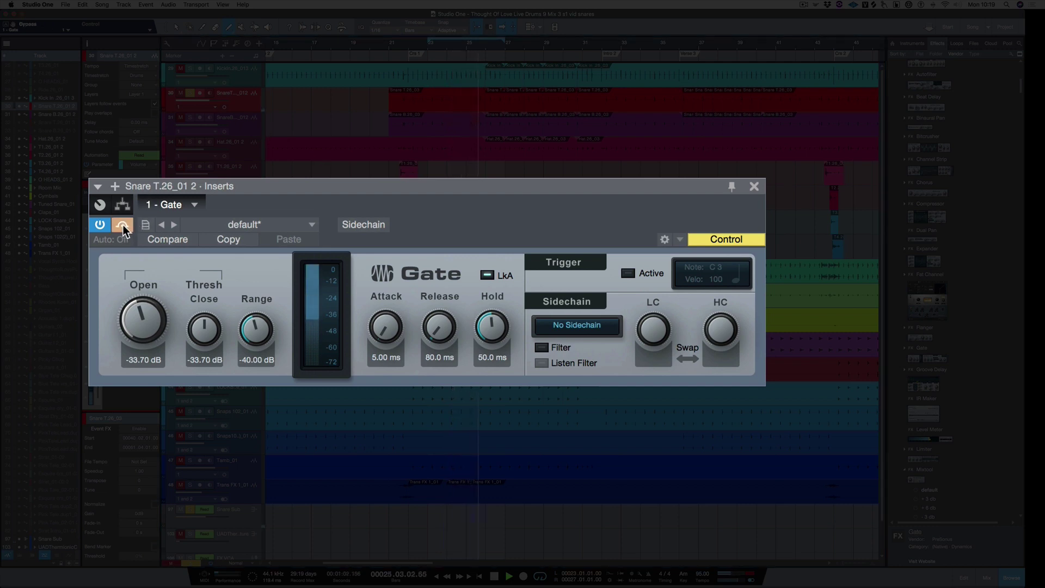
left_click(123, 225)
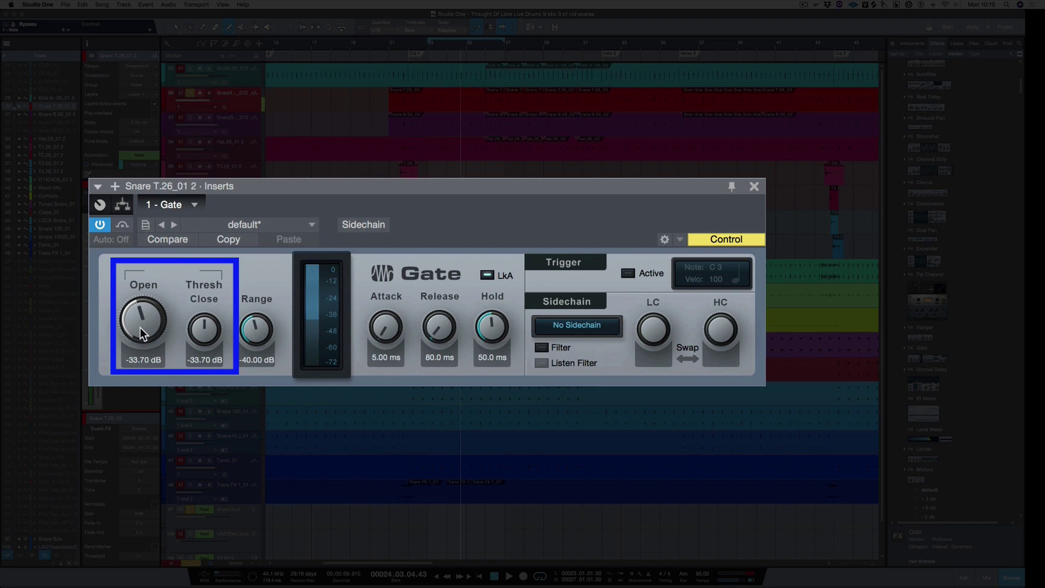
left_click_drag(136, 326, 135, 326)
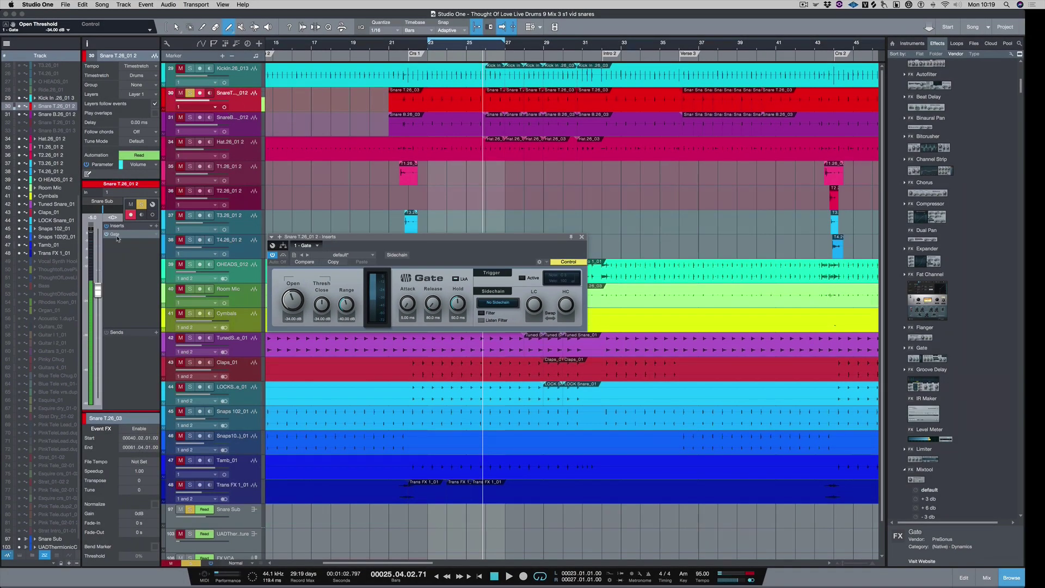
Solo Snare B, set its gate open threshold to -28.30 dB, then reselect and solo Snare T
left_click(234, 127)
left_click(190, 117)
left_click(190, 93)
left_click(228, 122)
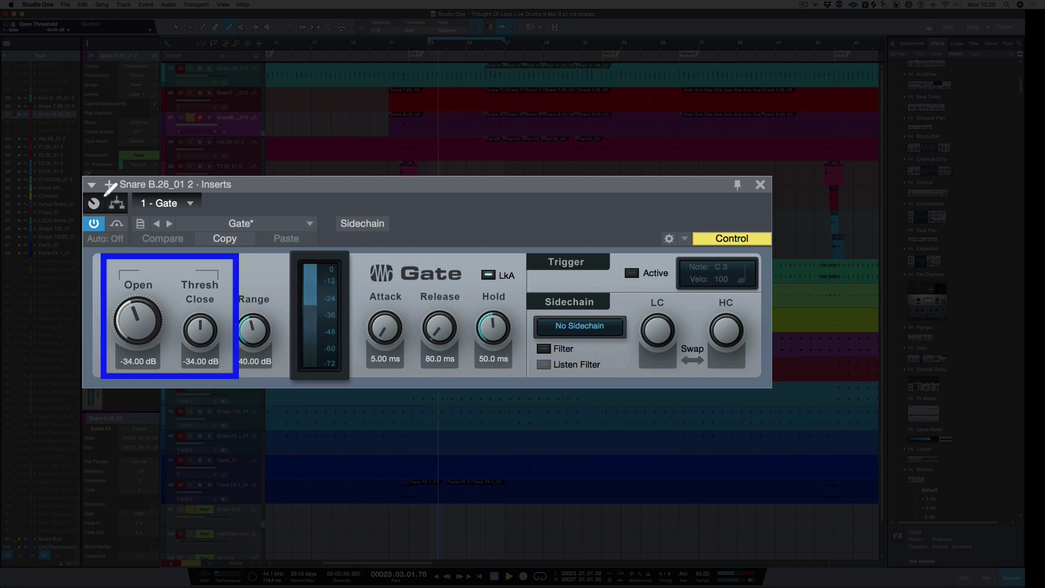
left_click_drag(124, 313, 125, 297)
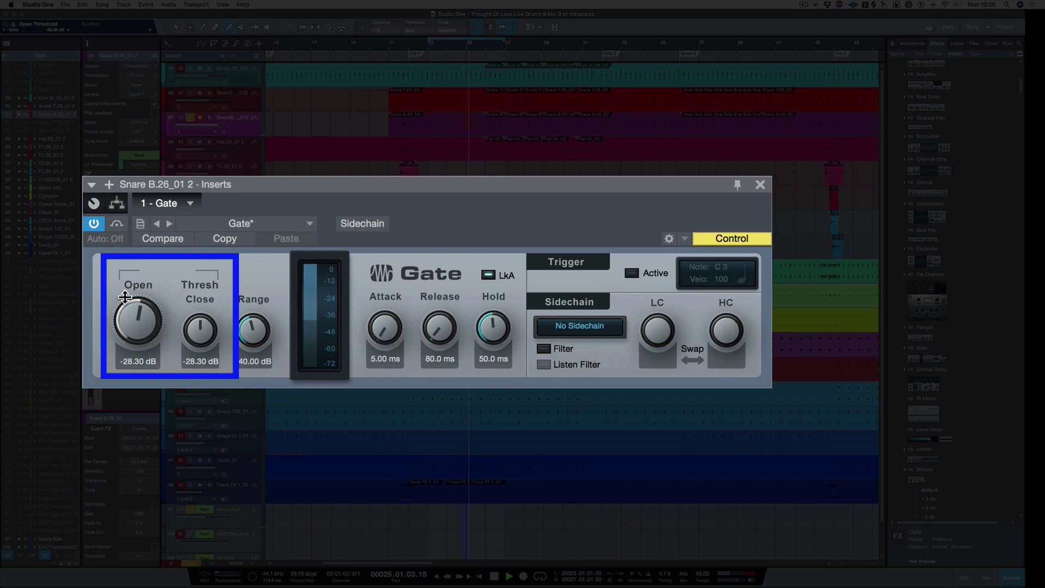
left_click(117, 223)
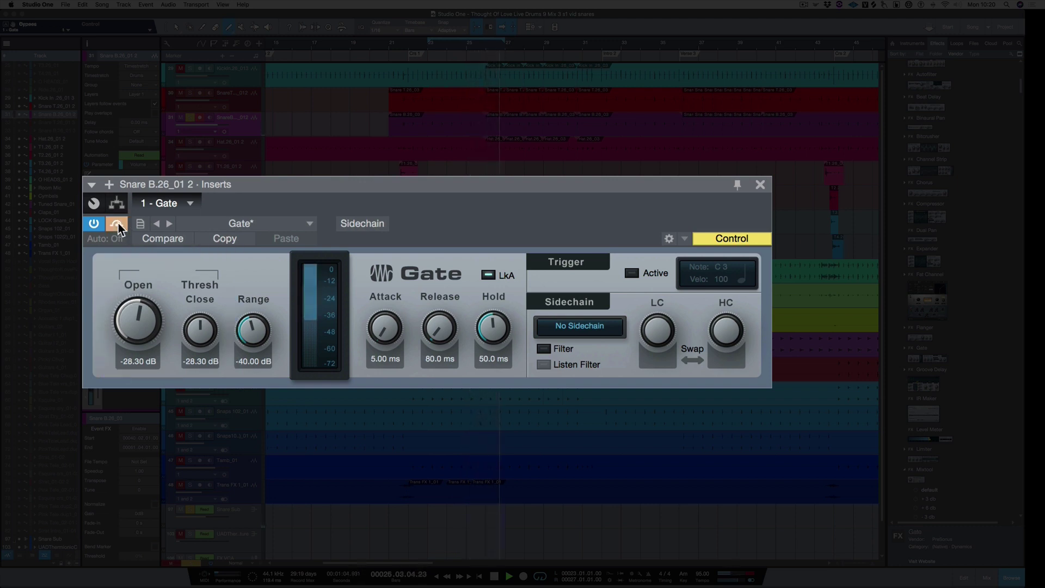
left_click(117, 224)
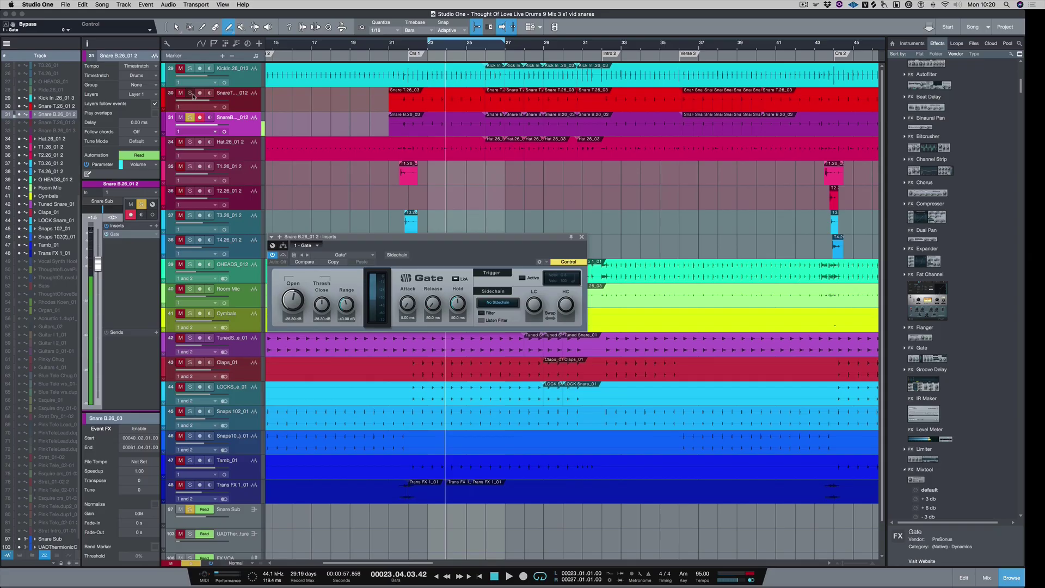
left_click(191, 94)
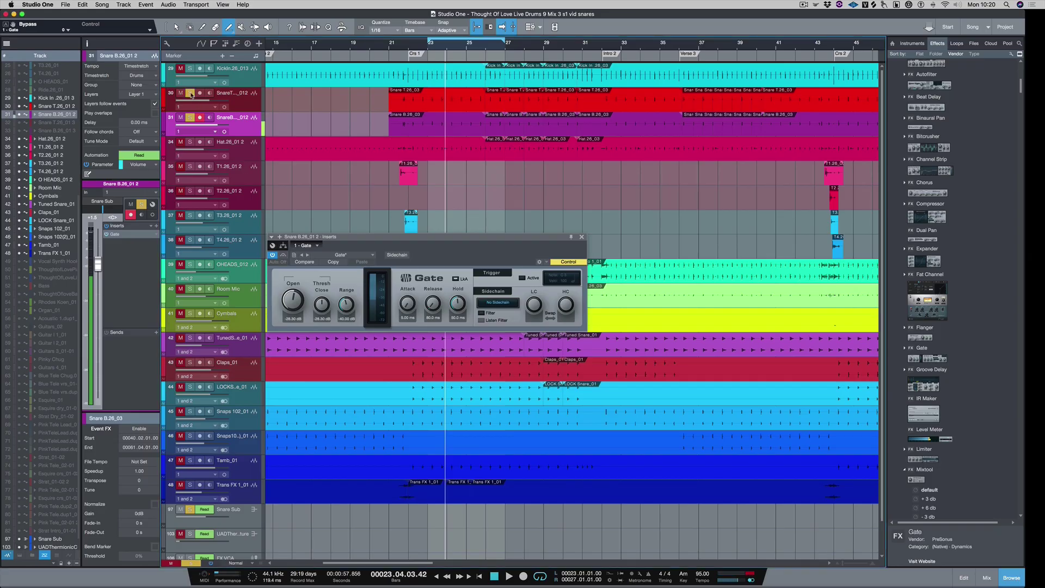
left_click(229, 91)
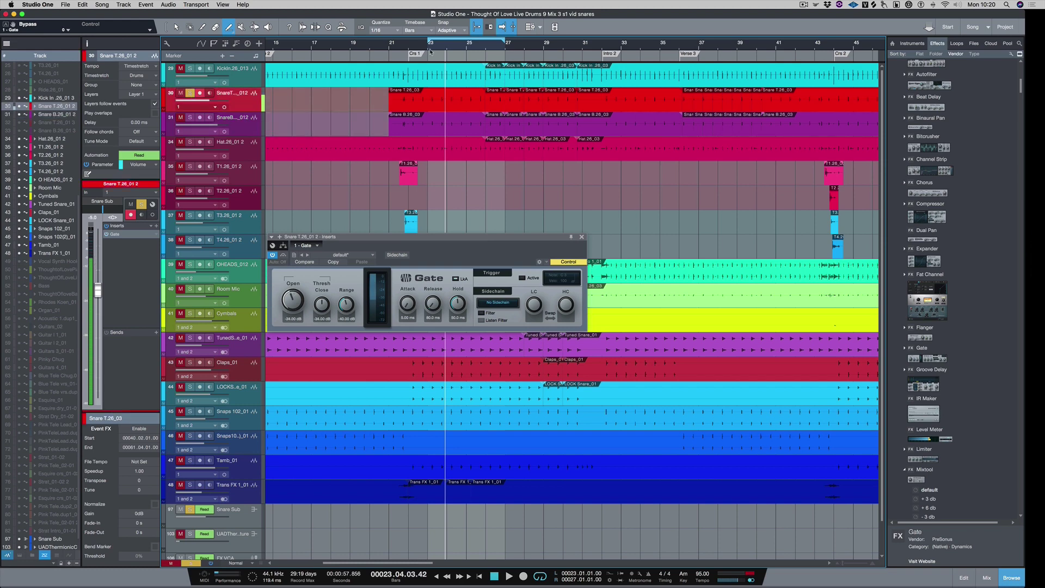
Add Fat Channel after the snare top Gate with a Vintage EQ placed before the compressor
left_click(428, 50)
left_click(930, 296)
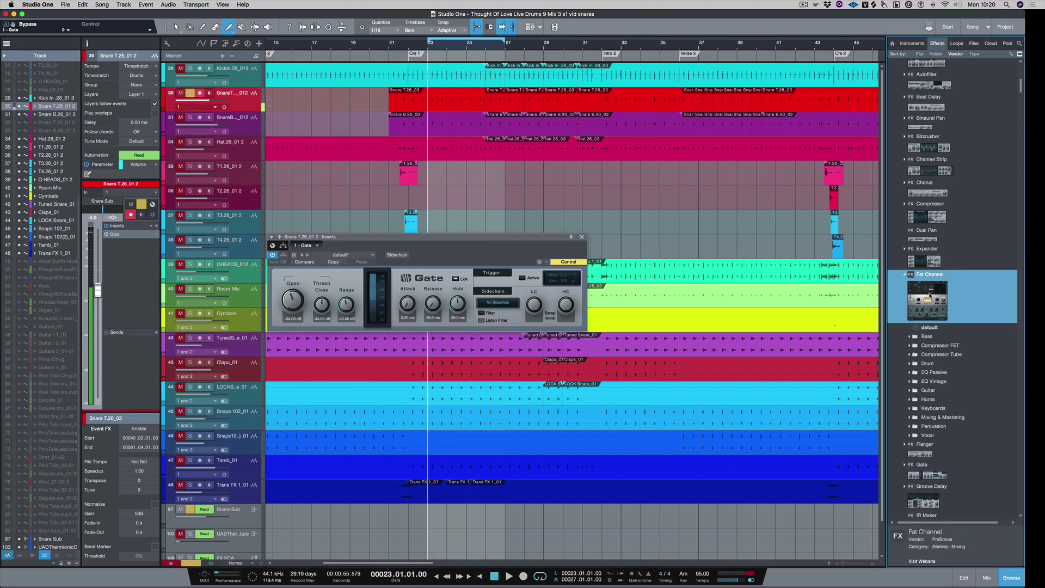
left_click_drag(932, 297, 490, 278)
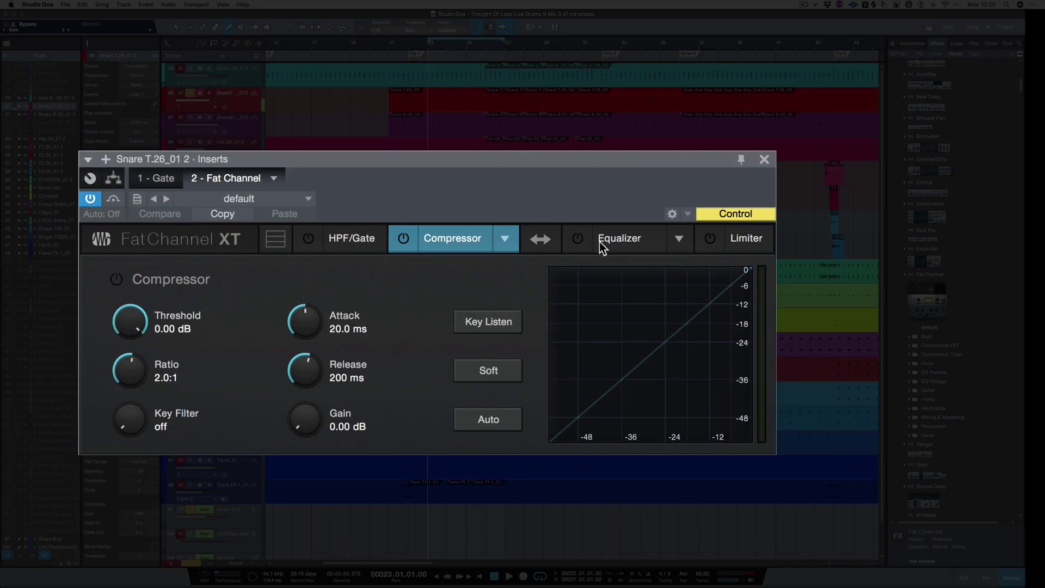
left_click(544, 240)
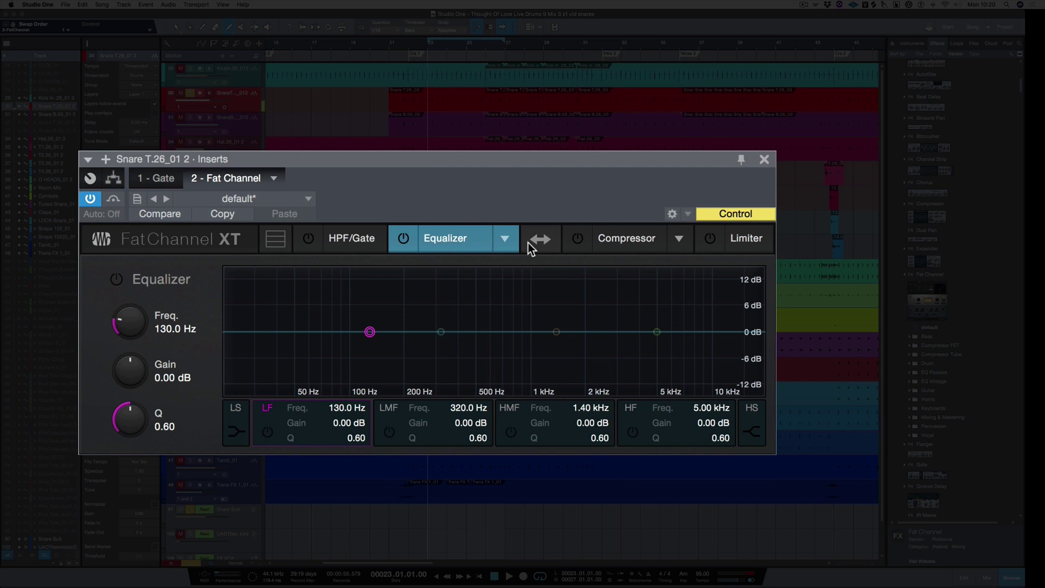
left_click(502, 240)
left_click(556, 305)
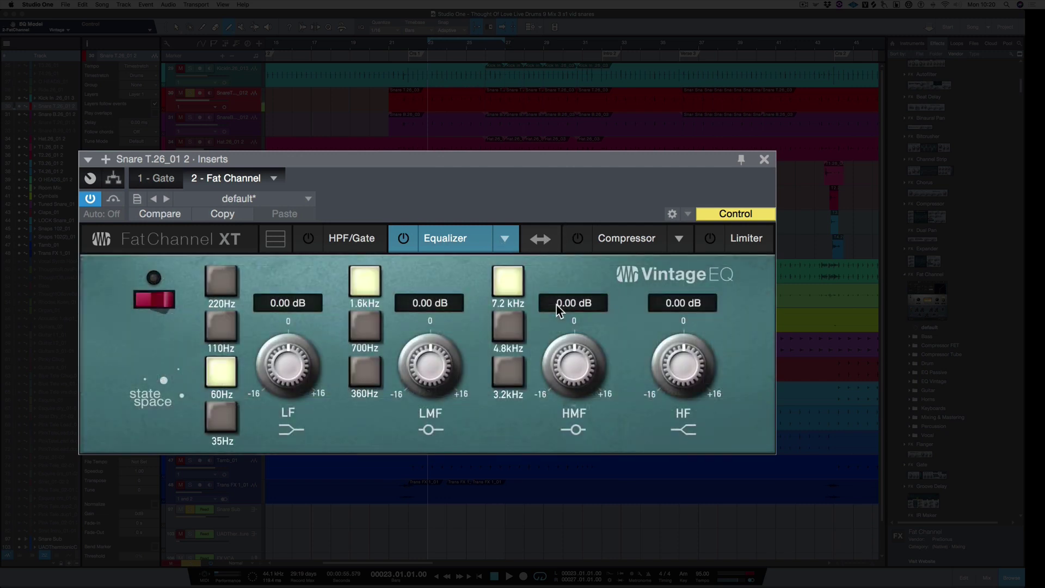
left_click(404, 242)
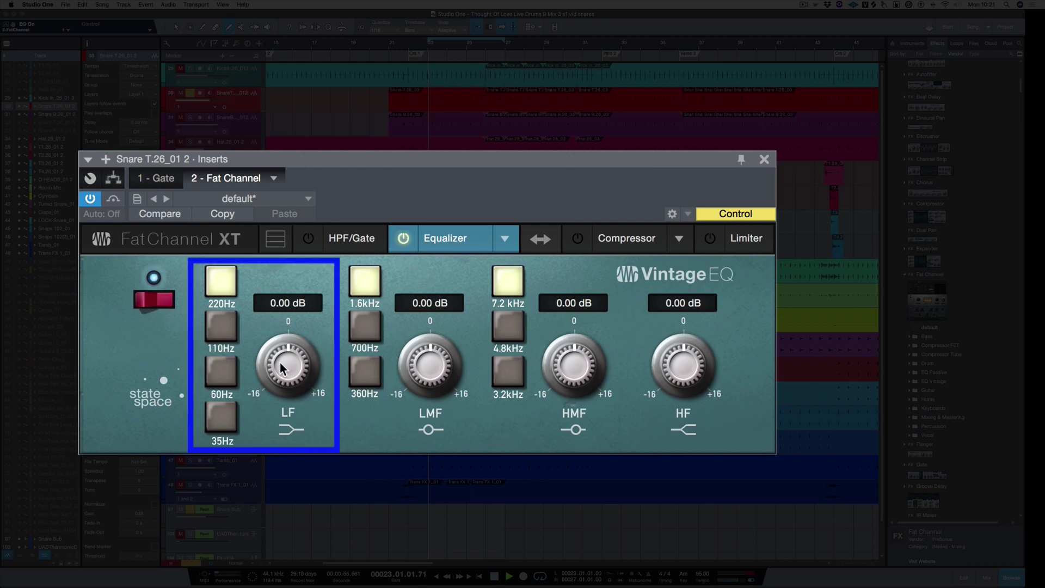
Boost the Vintage EQ: +3.04 dB at 220Hz, +3.36 dB at 4.8kHz, +3.68 dB high band
mouse_move(280, 362)
left_mouse_down()
mouse_move(284, 312)
mouse_move(283, 362)
mouse_move(283, 346)
left_mouse_up()
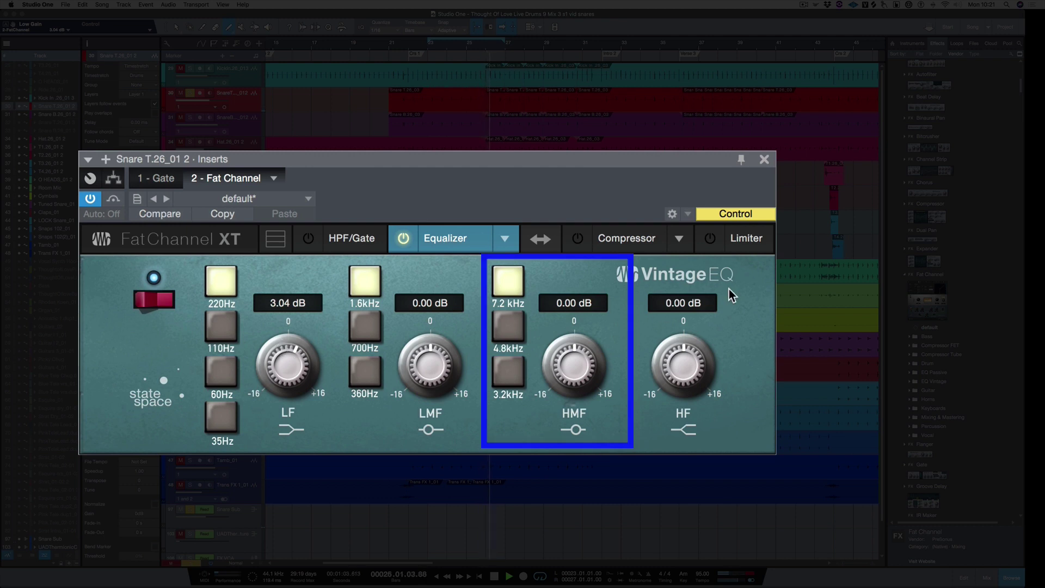
left_click(509, 327)
left_click_drag(567, 364, 569, 347)
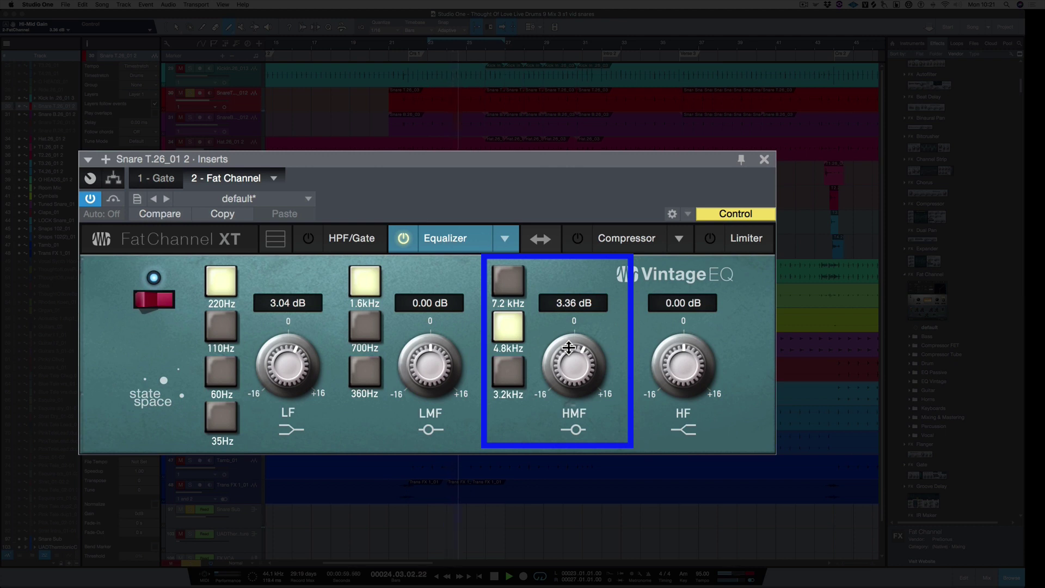
left_click(512, 375)
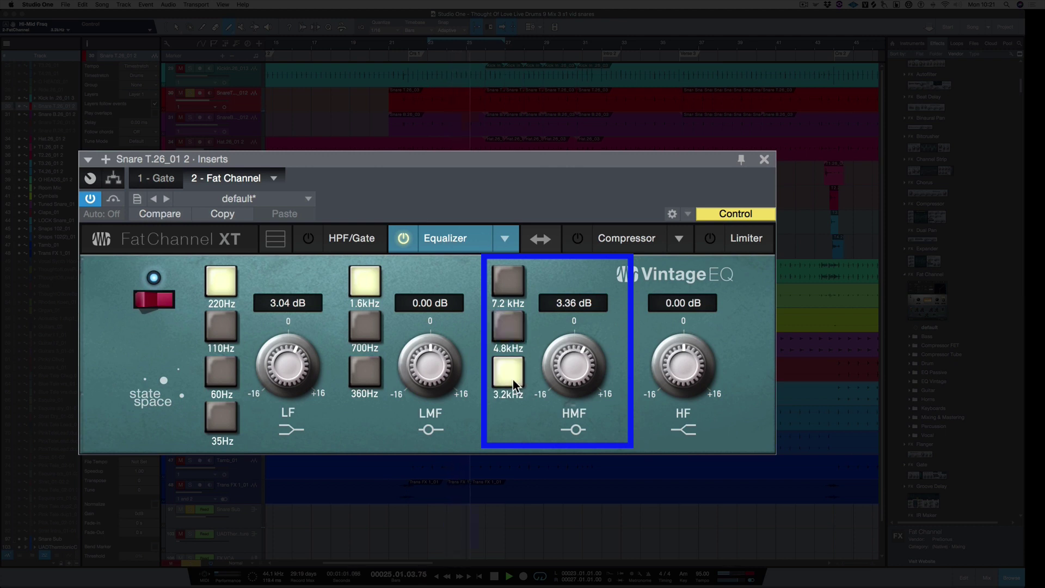
left_click(511, 330)
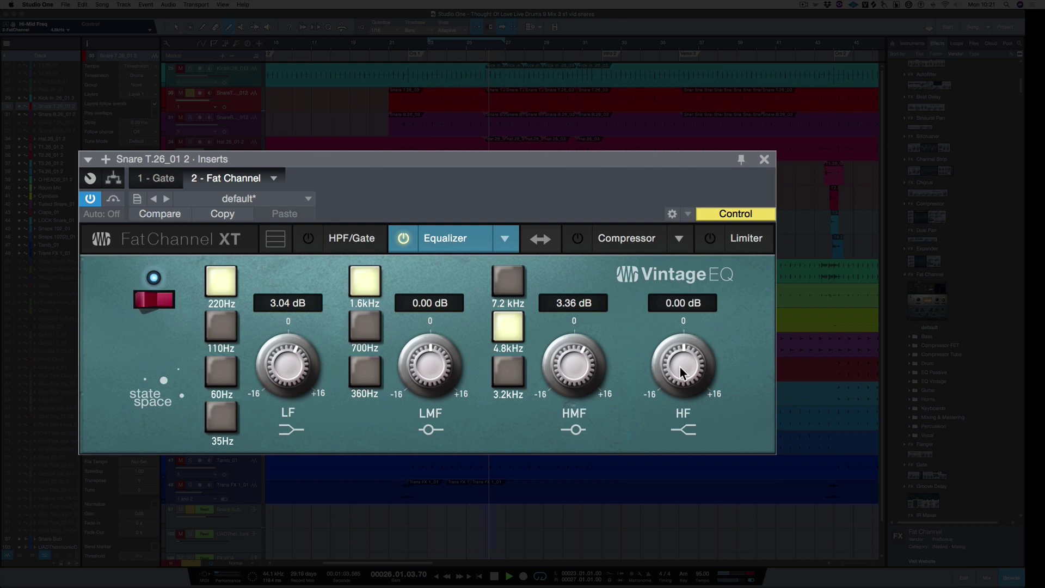
left_click_drag(681, 374, 679, 346)
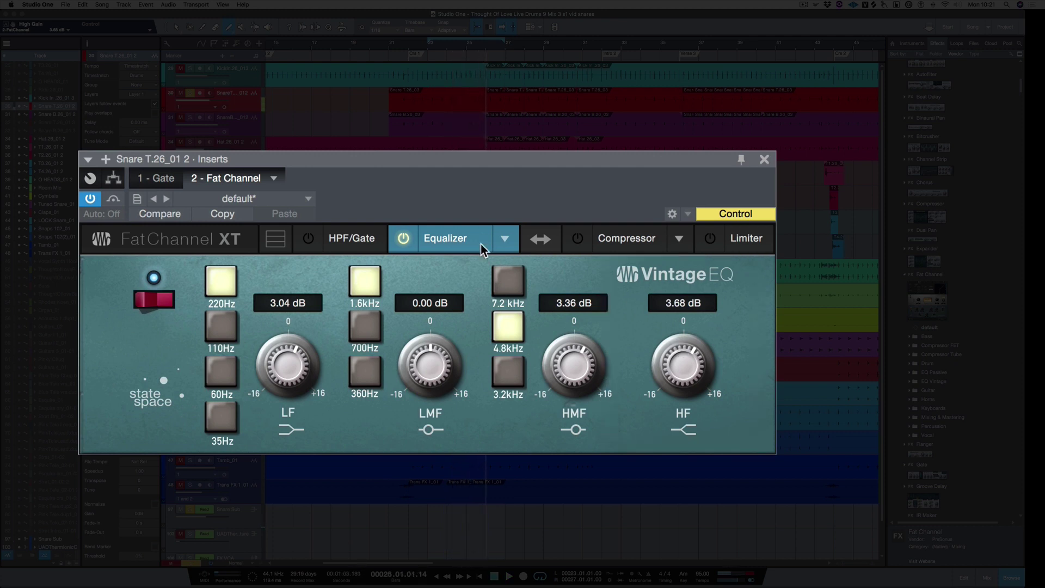
Solo snare top and turn on the Fat Channel compressor using the FET model
left_click(191, 94)
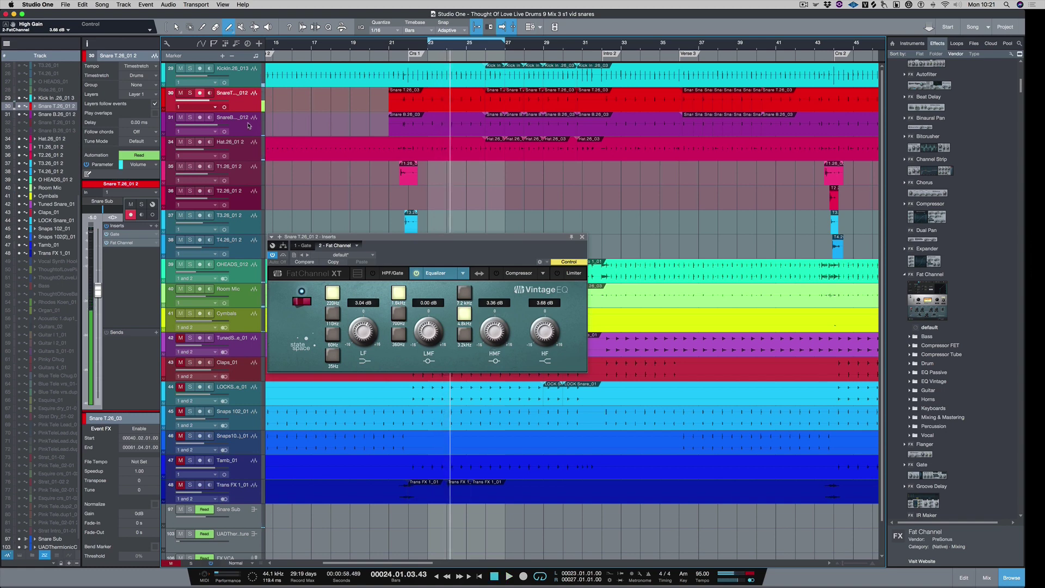
left_click(496, 274)
left_click(543, 274)
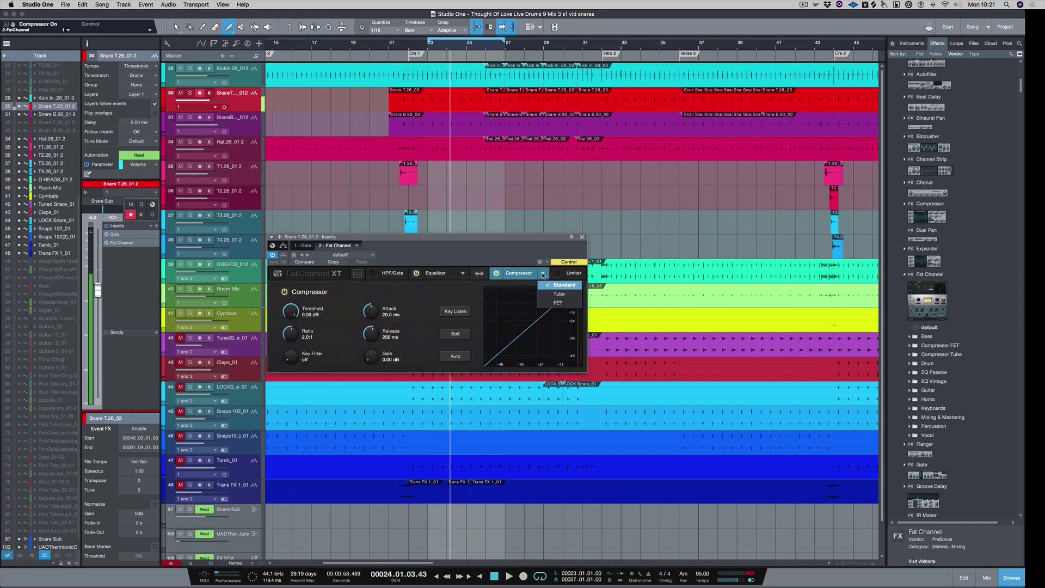
left_click(559, 303)
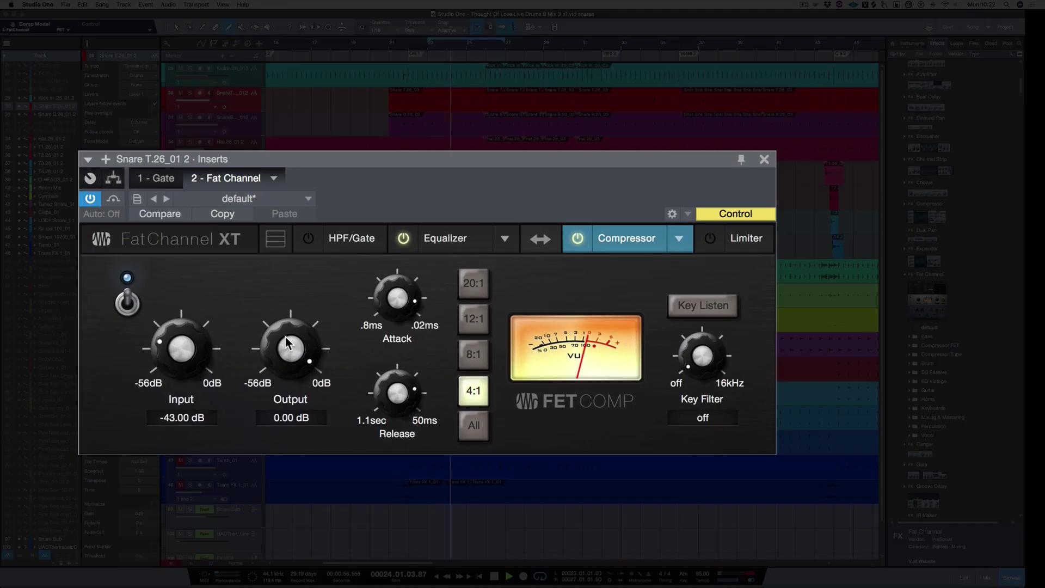
Set the FET compressor to input -23.12 dB, output -14.56 dB, shorter attack, comparing with bypass
left_click_drag(363, 321, 360, 340)
left_click_drag(282, 383, 281, 393)
left_click_drag(182, 357, 179, 289)
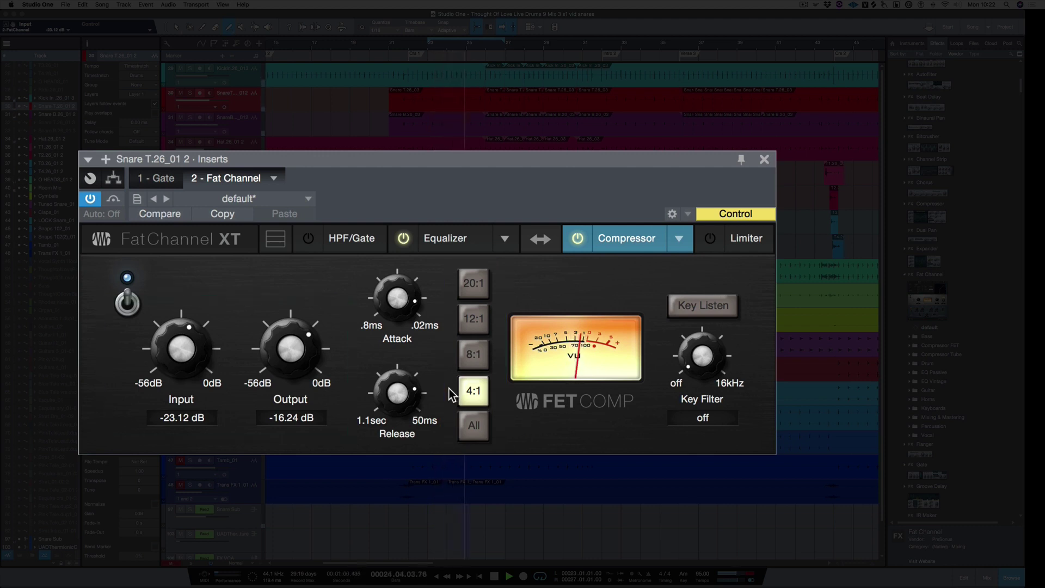
left_click_drag(384, 307, 387, 322)
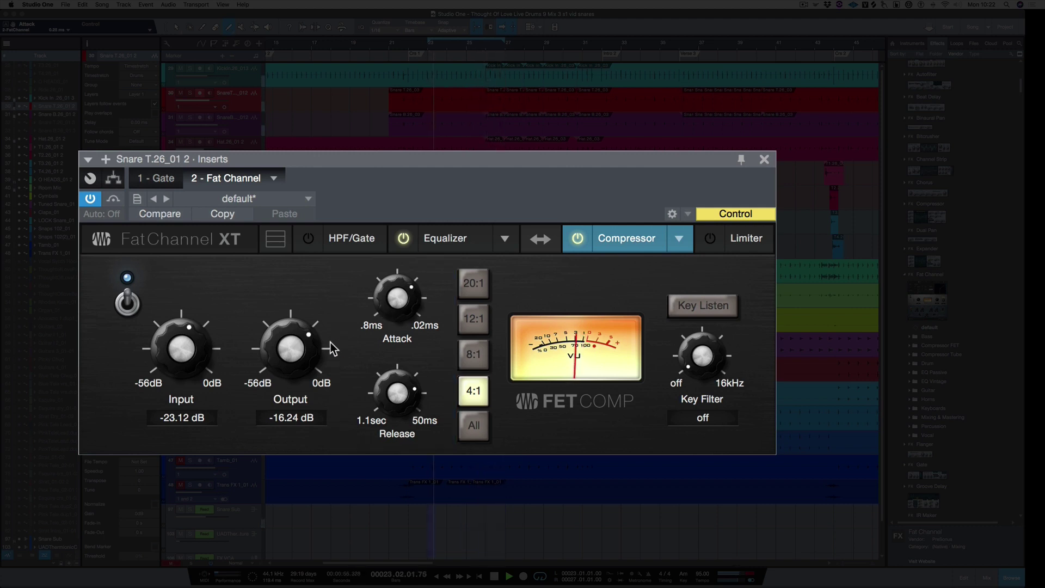
left_click_drag(290, 346, 290, 341)
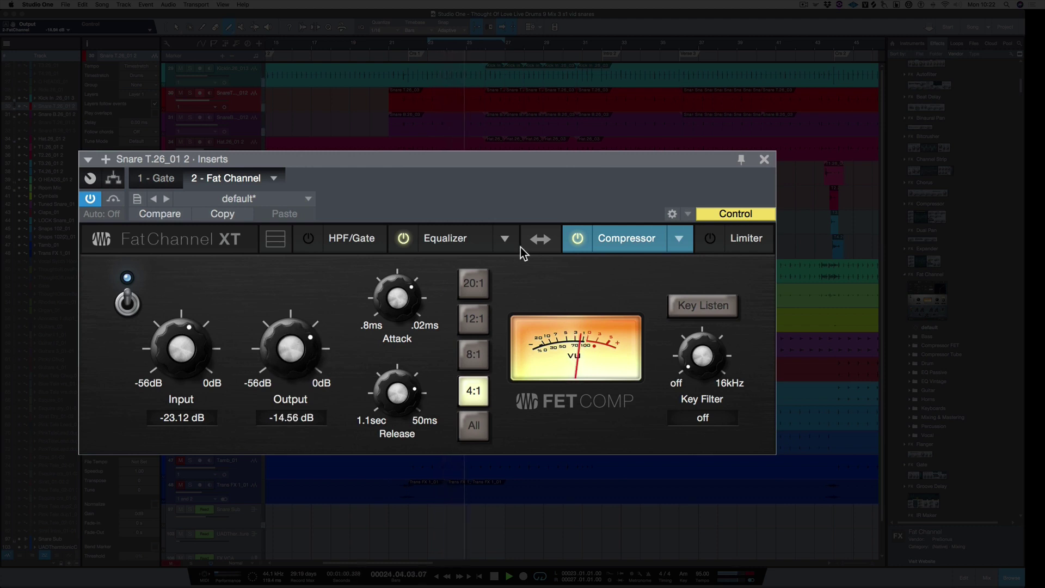
left_click(576, 240)
left_click(576, 240)
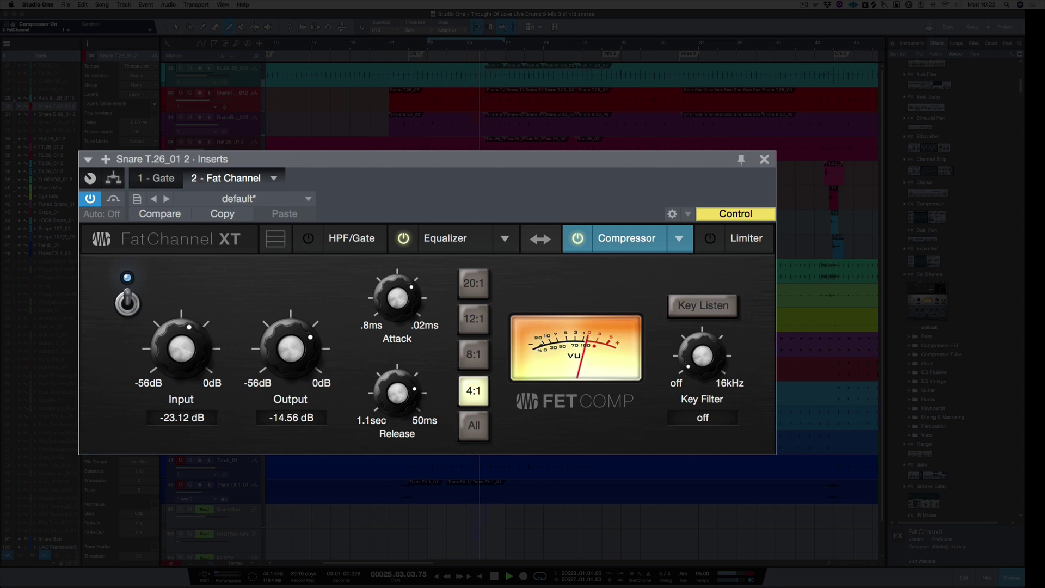
left_click(578, 240)
left_click(579, 240)
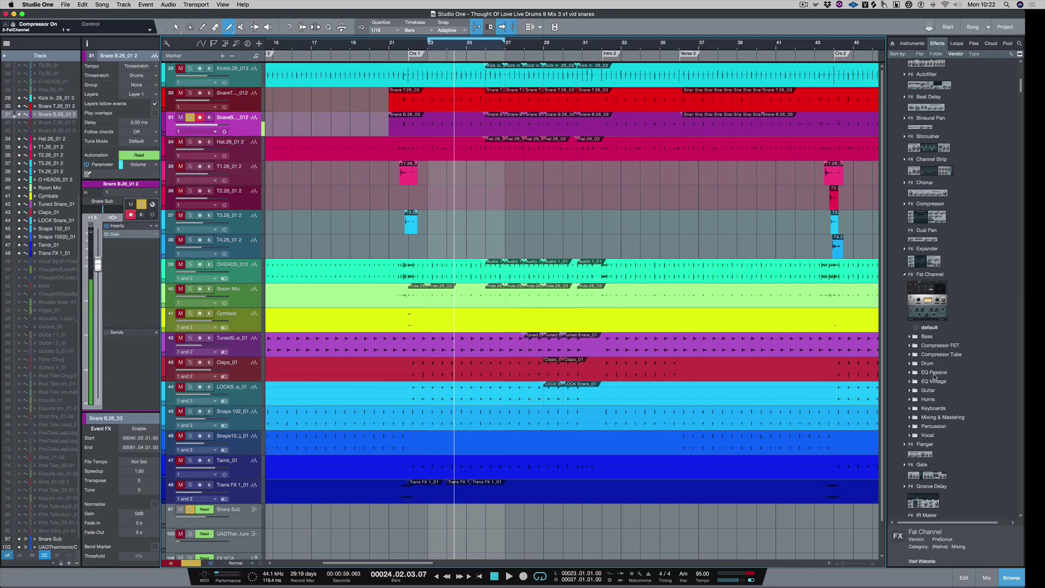
Add Fat Channel to the snare bottom track and switch its compressor to the Tube model
left_click_drag(932, 292, 128, 255)
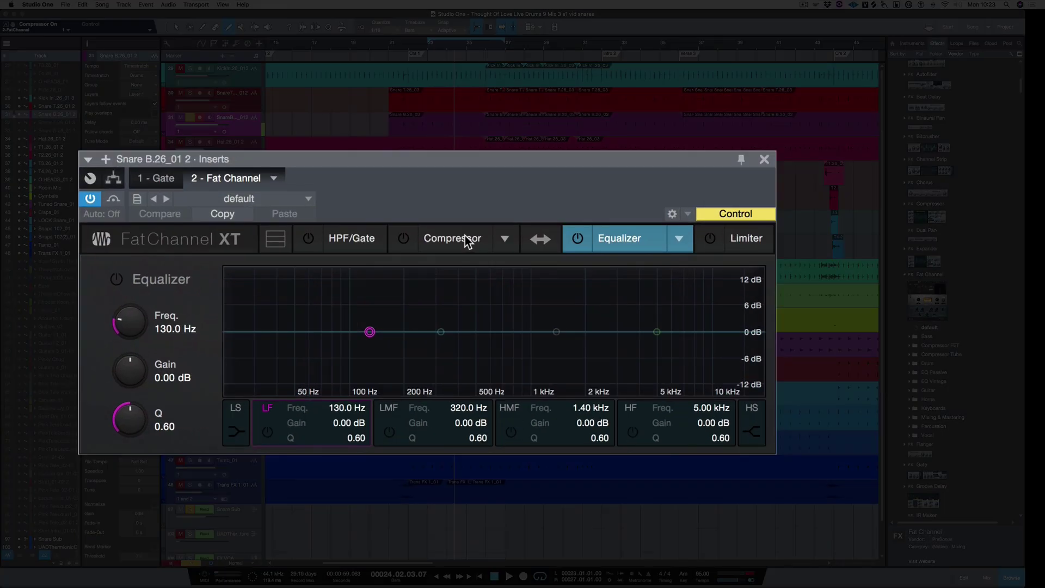
left_click(465, 237)
left_click(506, 238)
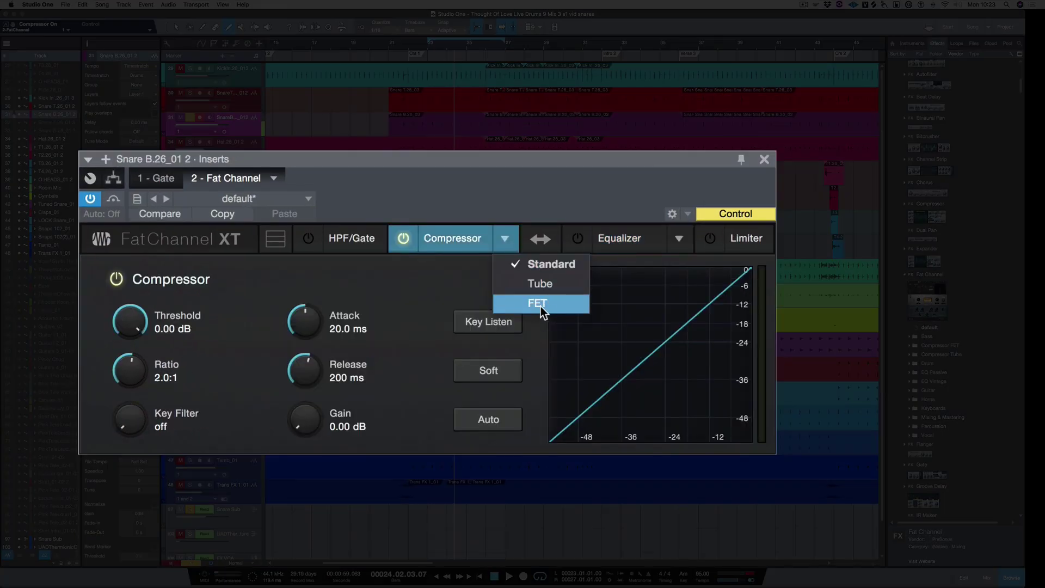
left_click(553, 283)
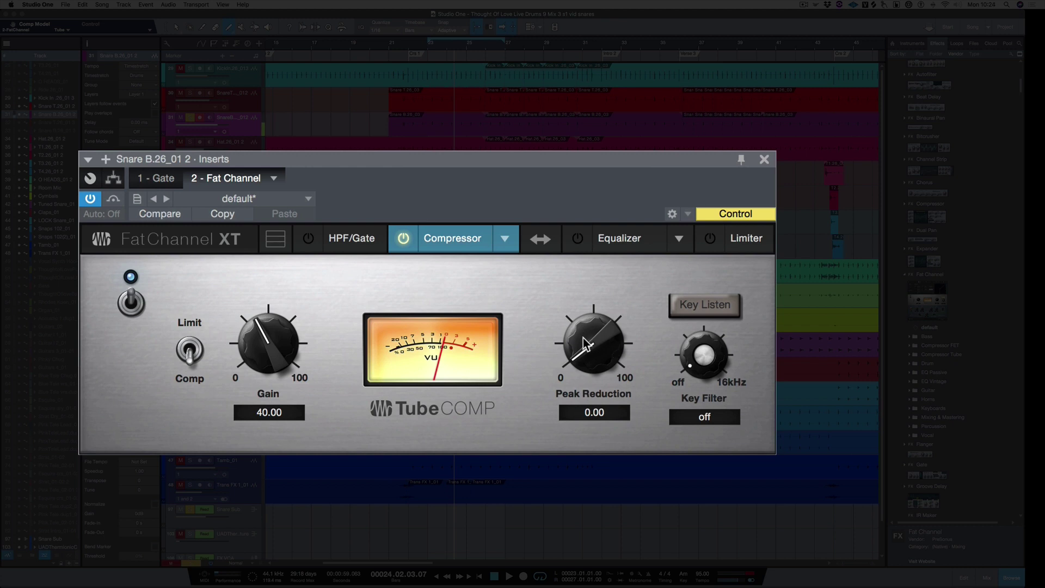
During playback, set the Tube compressor to peak reduction 82.50 and gain 49.00, comparing with bypass
key("space")
left_click_drag(584, 347, 535, 165)
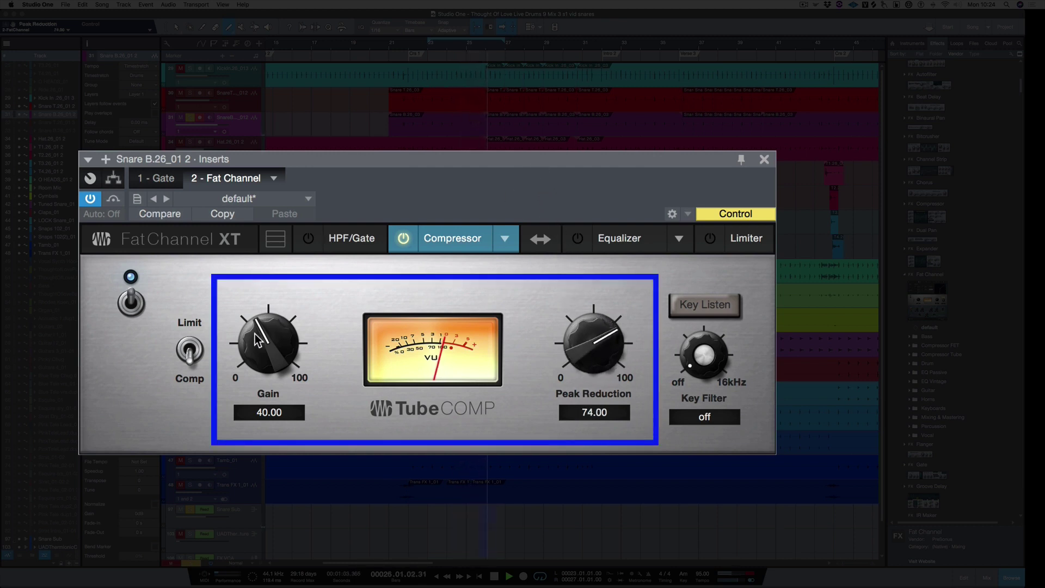
left_click_drag(259, 340, 257, 326)
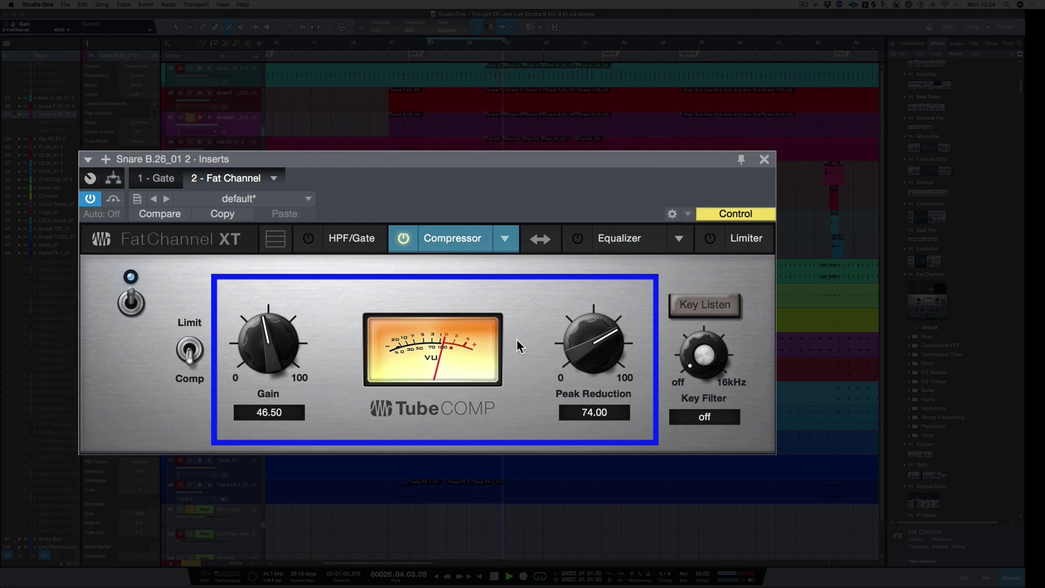
left_click_drag(565, 338, 565, 330)
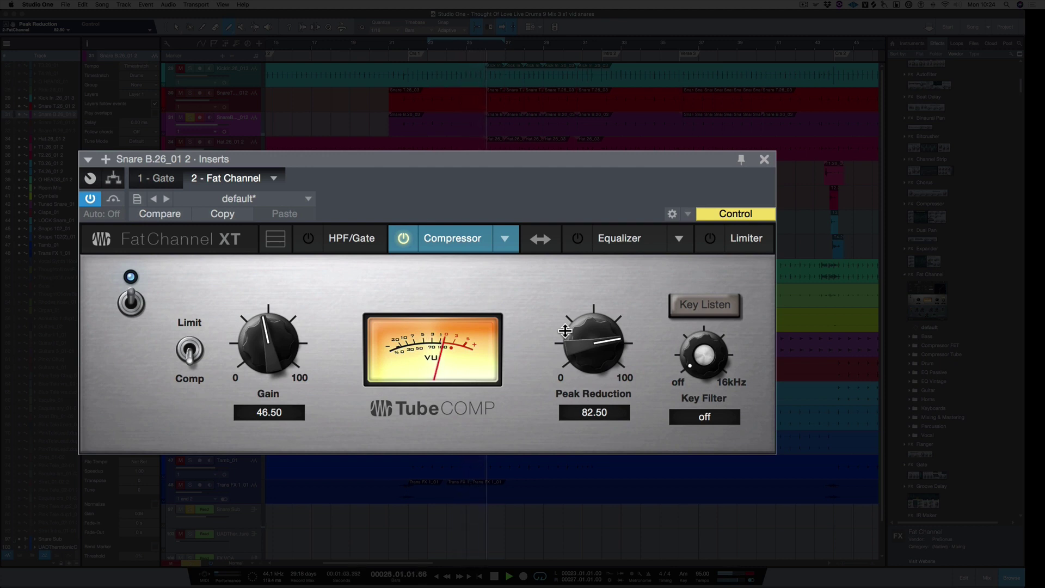
left_click(406, 239)
left_click(406, 241)
left_click_drag(264, 320, 264, 315)
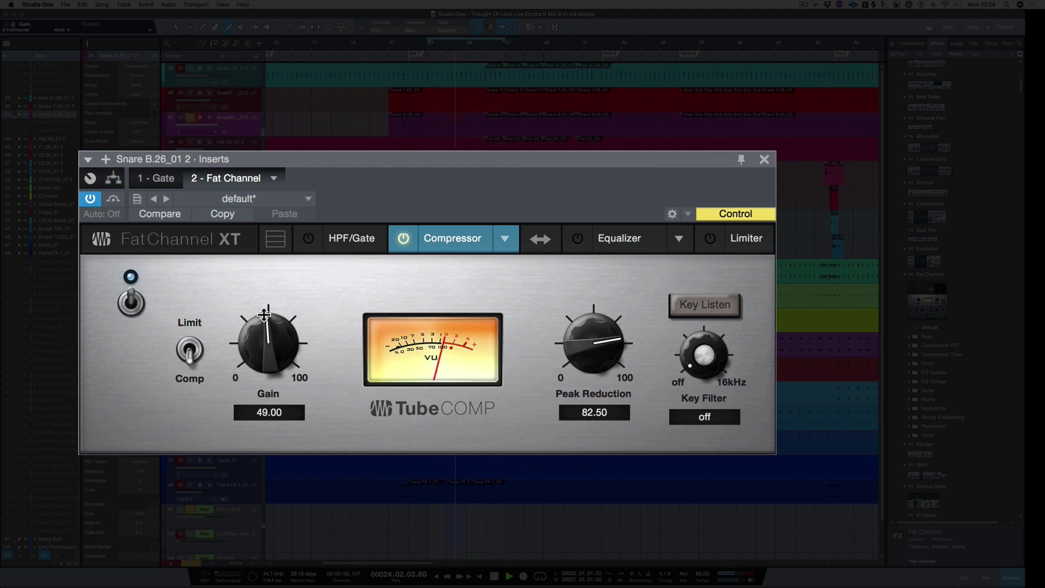
Switch the Snare B EQ to Vintage: +2.56 dB at 220Hz, +3.36 dB at 3.2kHz, +2.40 dB HF
left_click(599, 240)
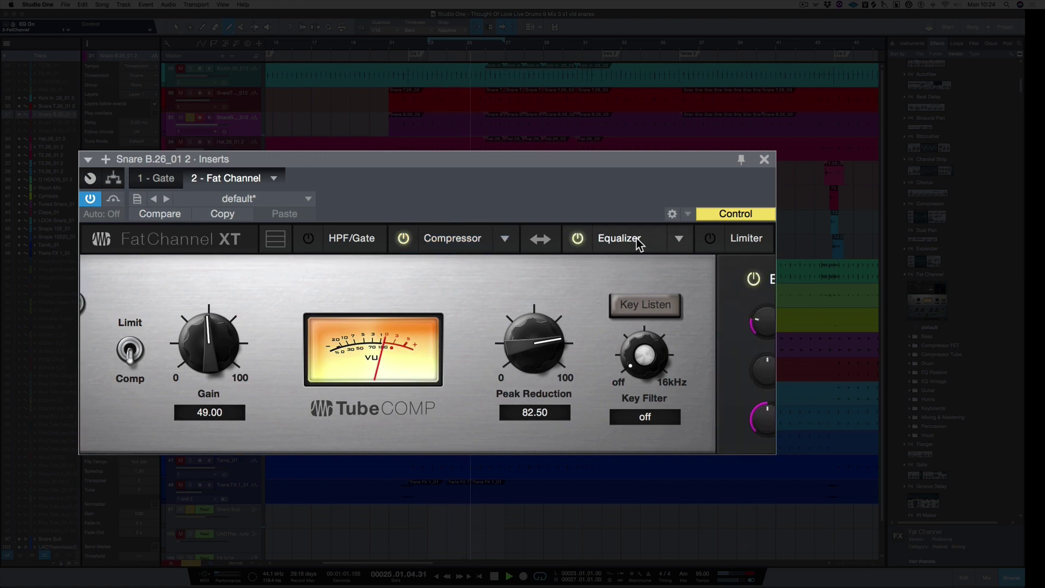
left_click(679, 240)
left_click(720, 304)
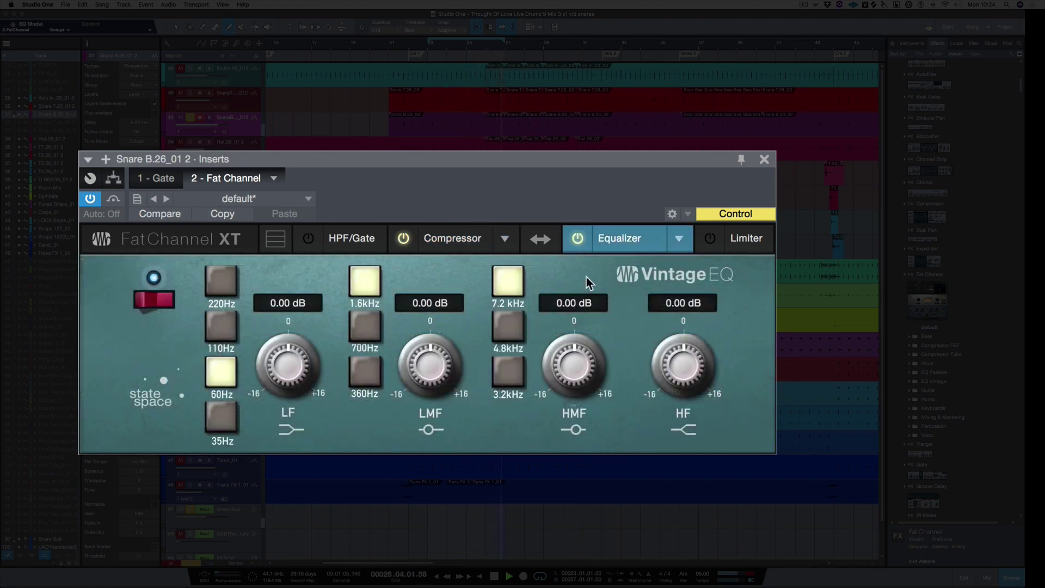
left_click(222, 280)
left_click_drag(276, 366, 281, 346)
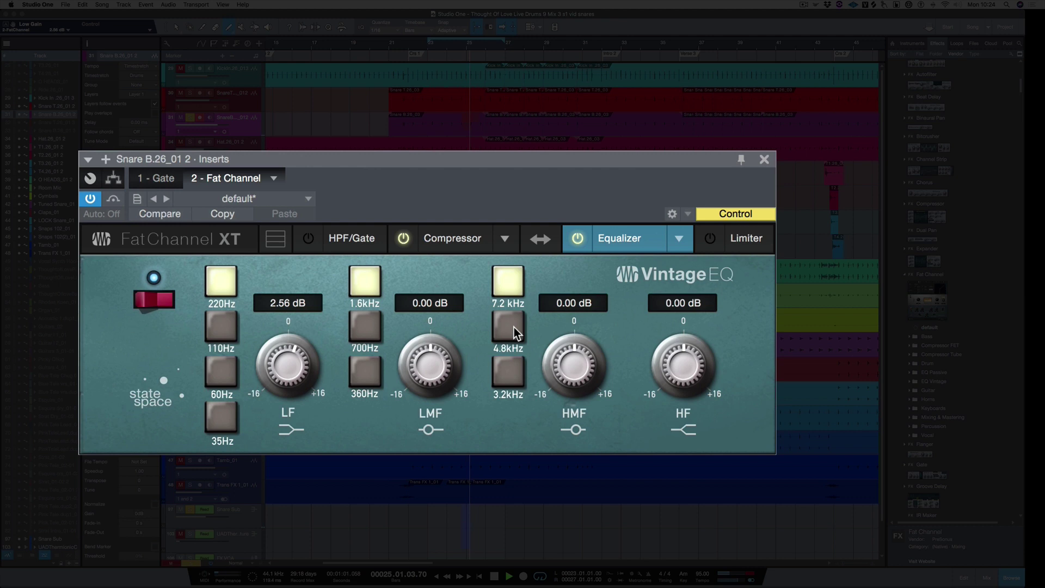
left_click(508, 373)
mouse_move(556, 339)
left_mouse_down()
mouse_move(551, 272)
mouse_move(548, 321)
left_mouse_up()
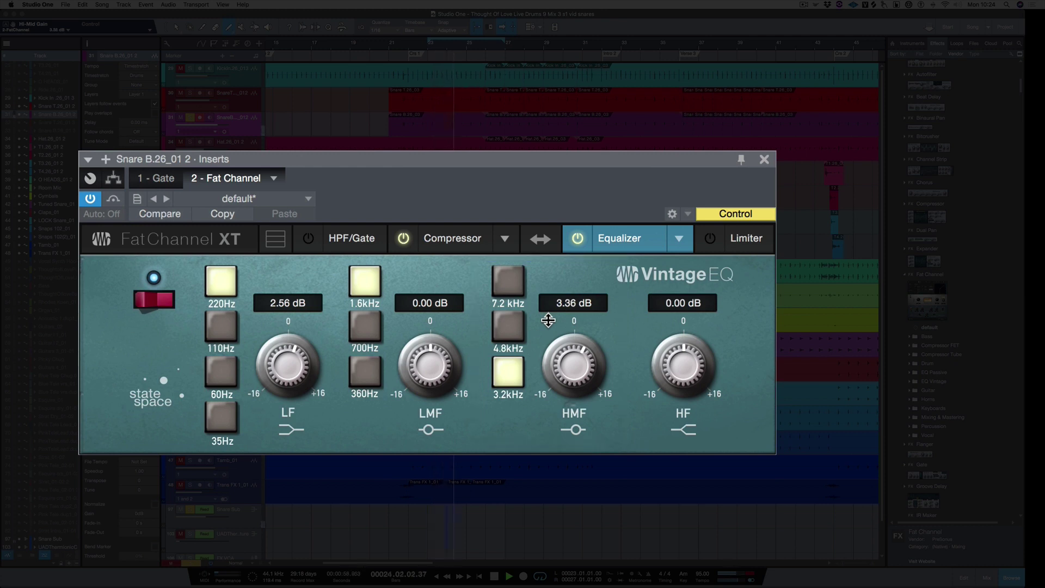
left_click_drag(678, 370, 677, 356)
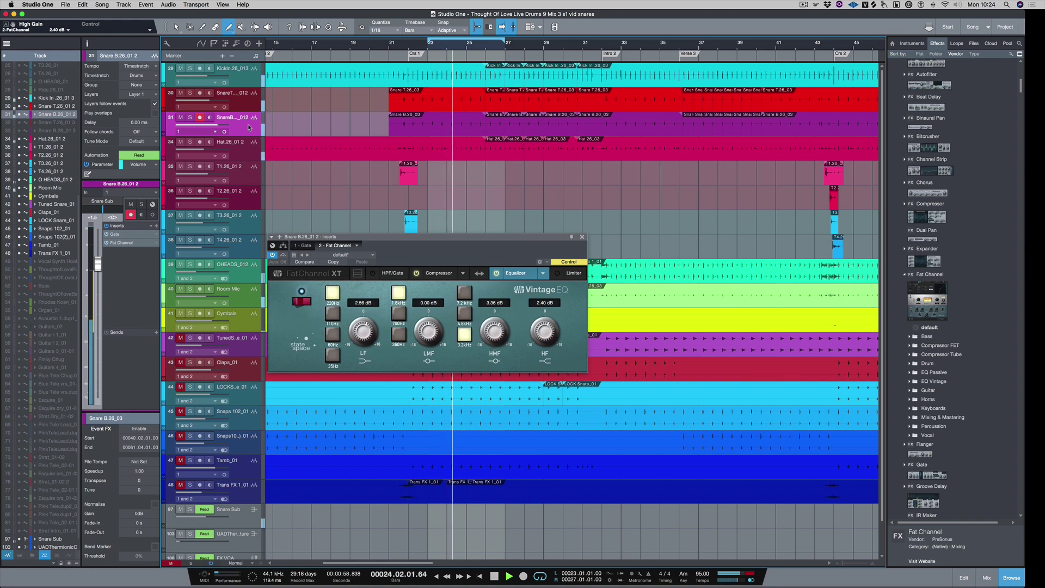
Close the Snare B Fat Channel editor, unmute the lower drum tracks, and play from bar 23
key("space")
key("super+w")
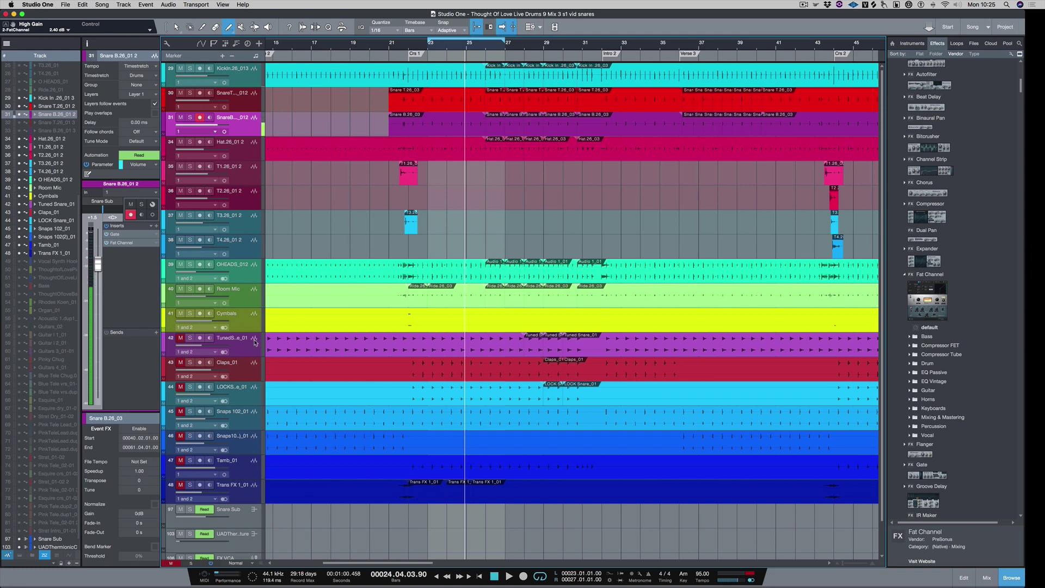
left_click_drag(182, 339, 185, 490)
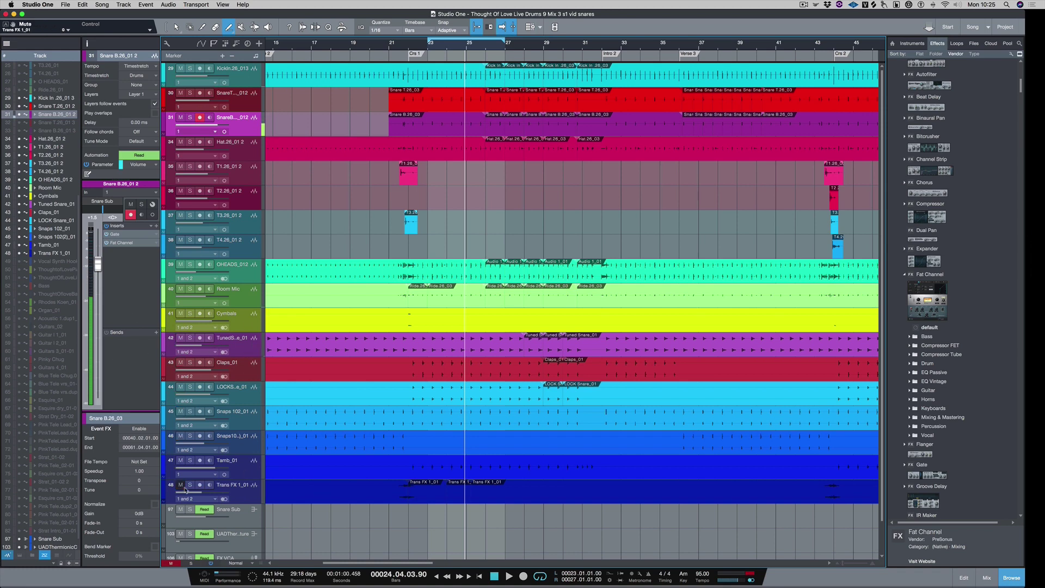
left_click(426, 48)
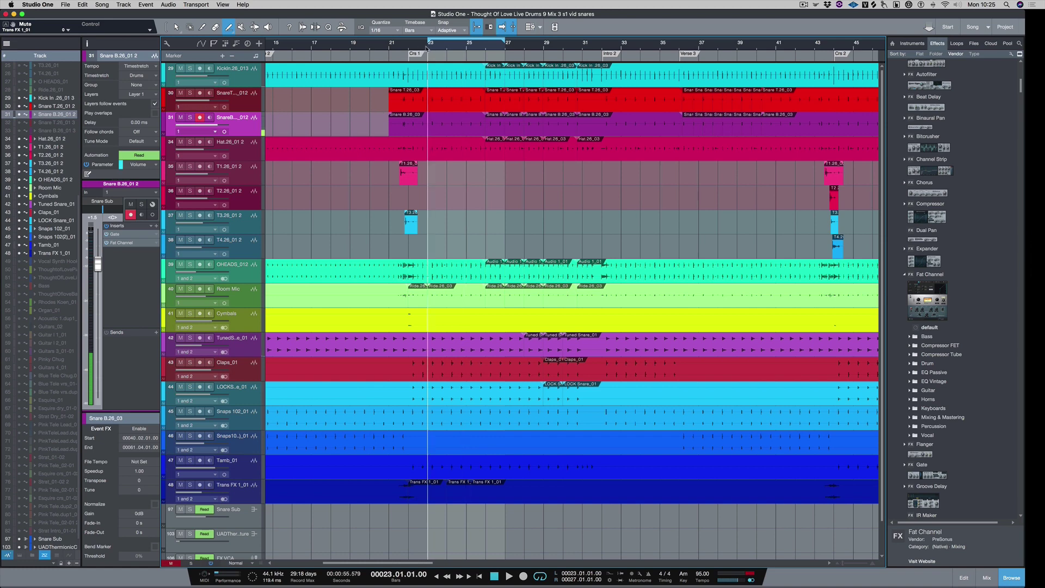
key("space")
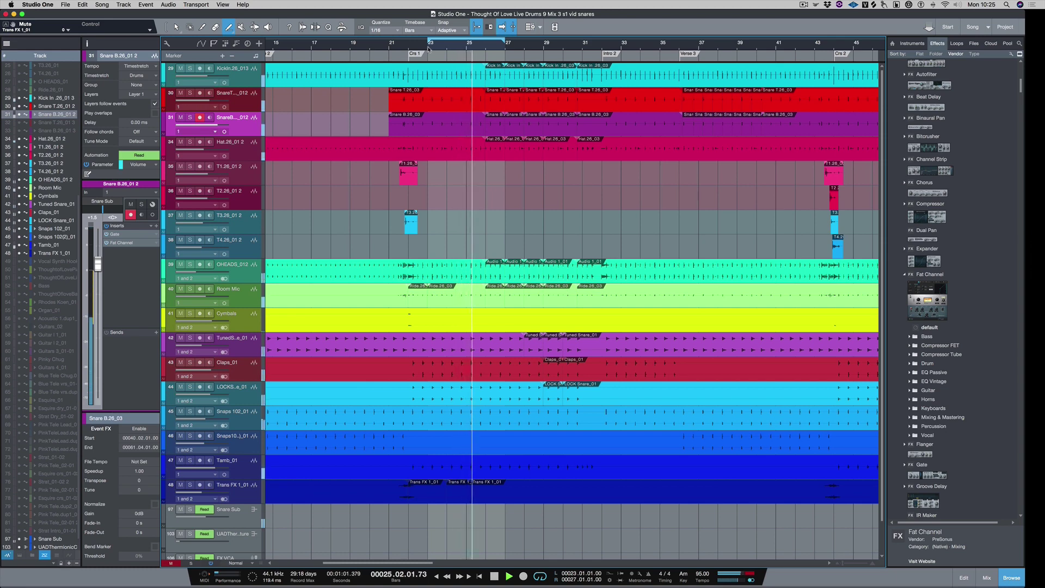
key("space")
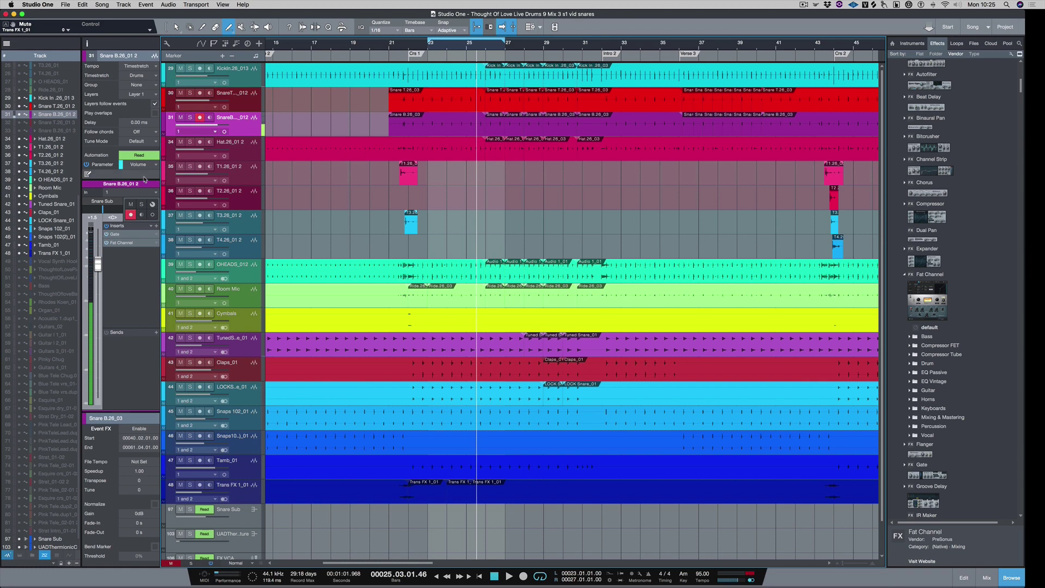
Remute the other drums and activate the Snare T gate trigger with note D1
left_click(180, 338)
key("Up")
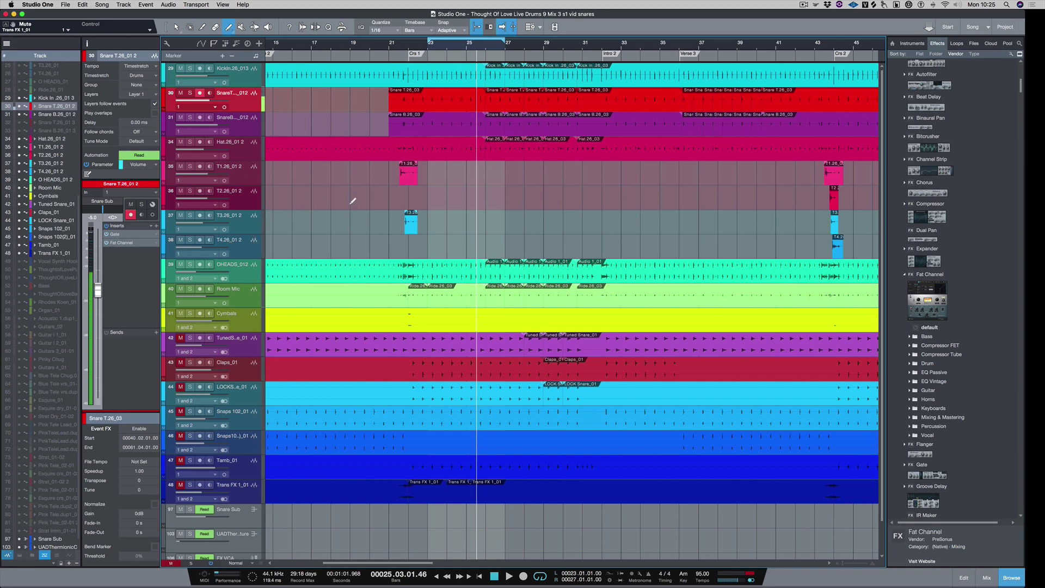
left_click(121, 235)
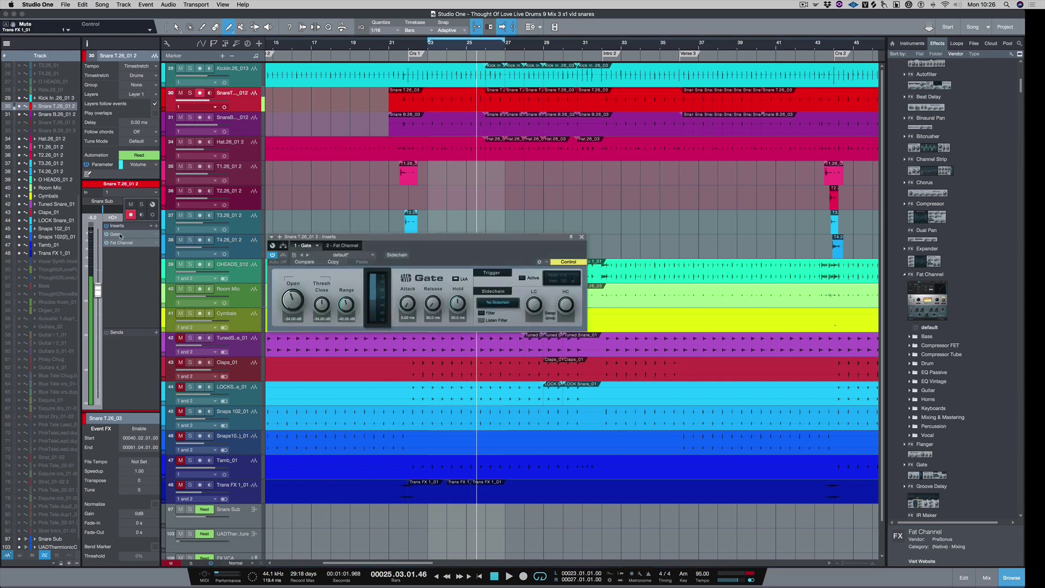
left_click(656, 273)
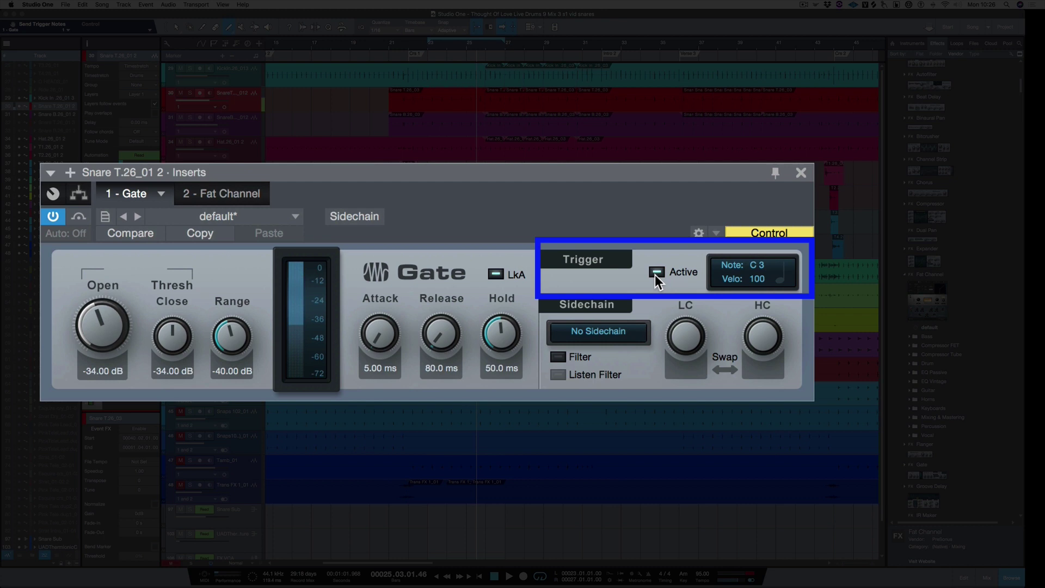
double_click(754, 266)
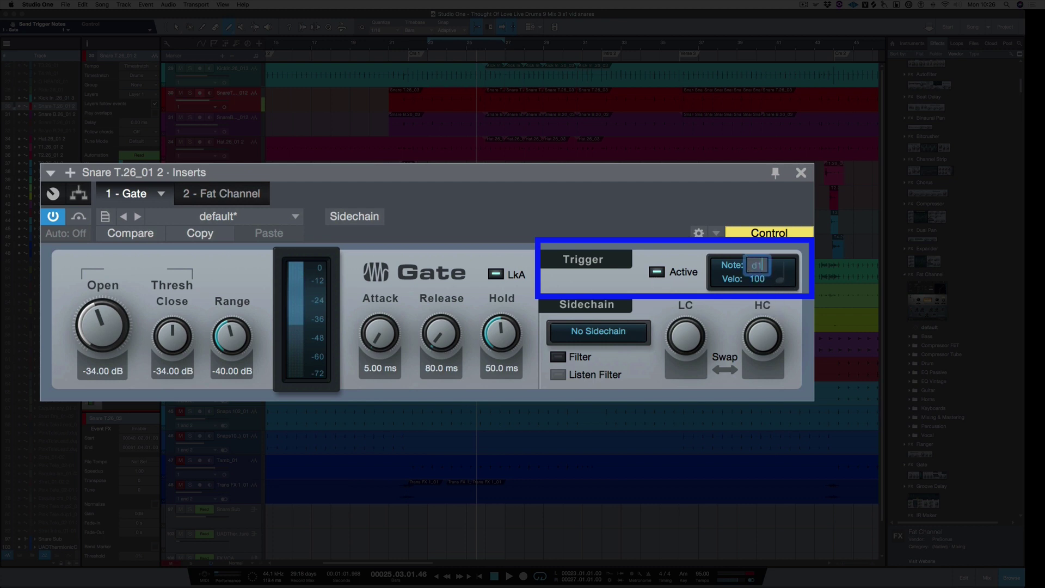
key("Return")
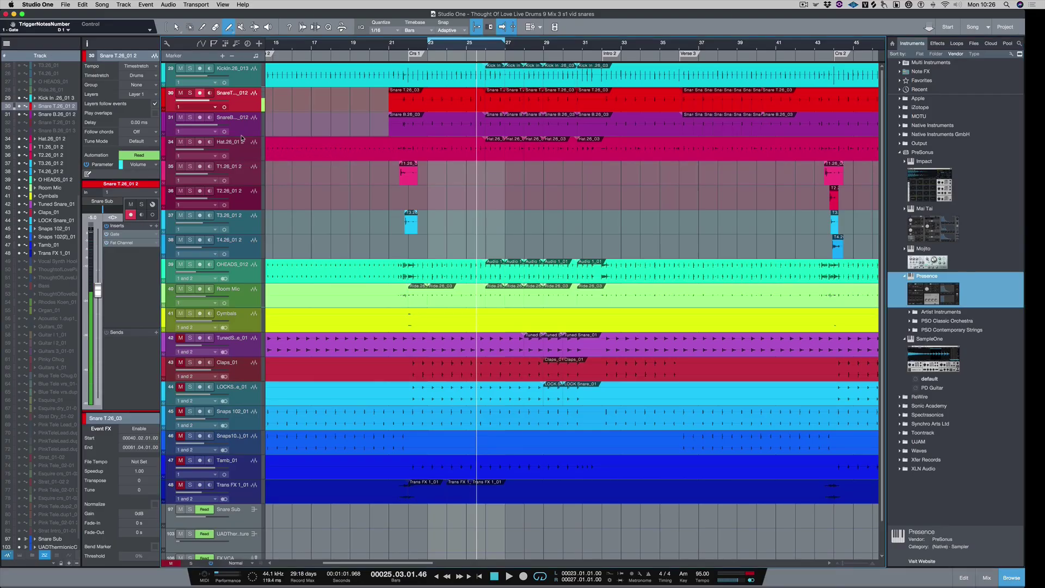
Load the Stereo Spread kit from Artist Instruments > Drum Kits in the Presence editor
left_click(251, 141)
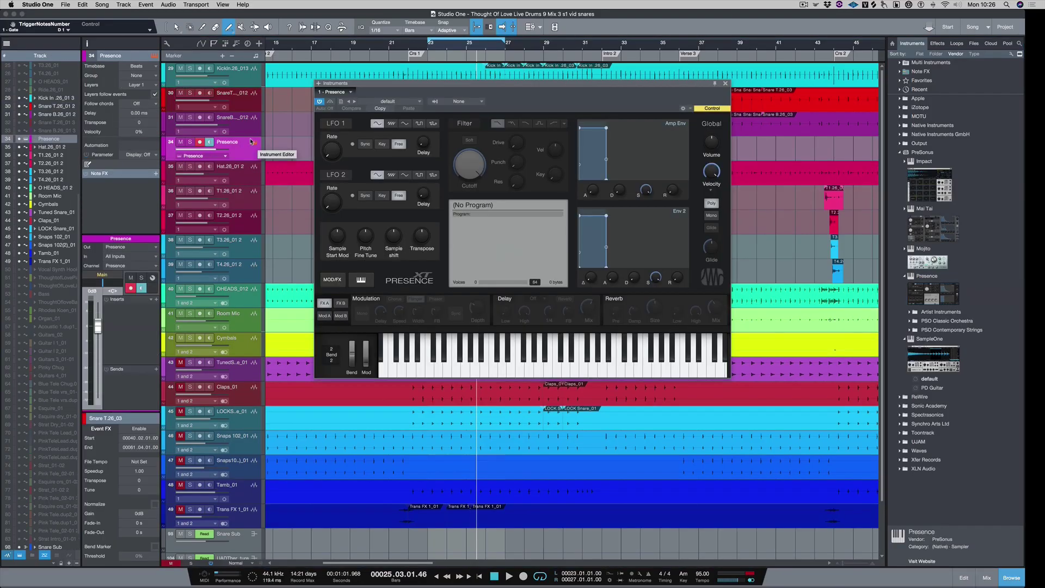
left_click(384, 102)
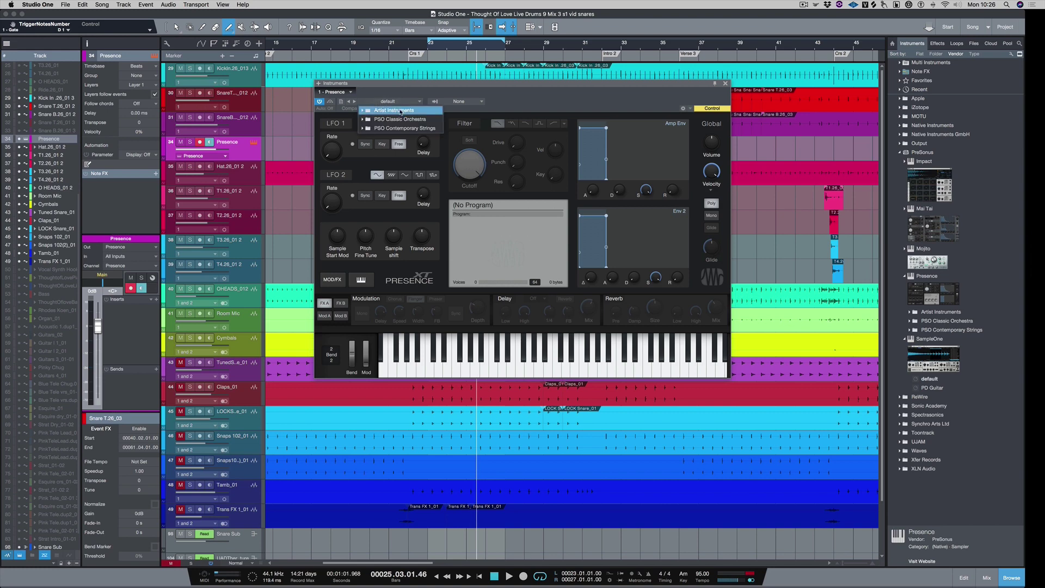
left_click(401, 111)
left_click(419, 141)
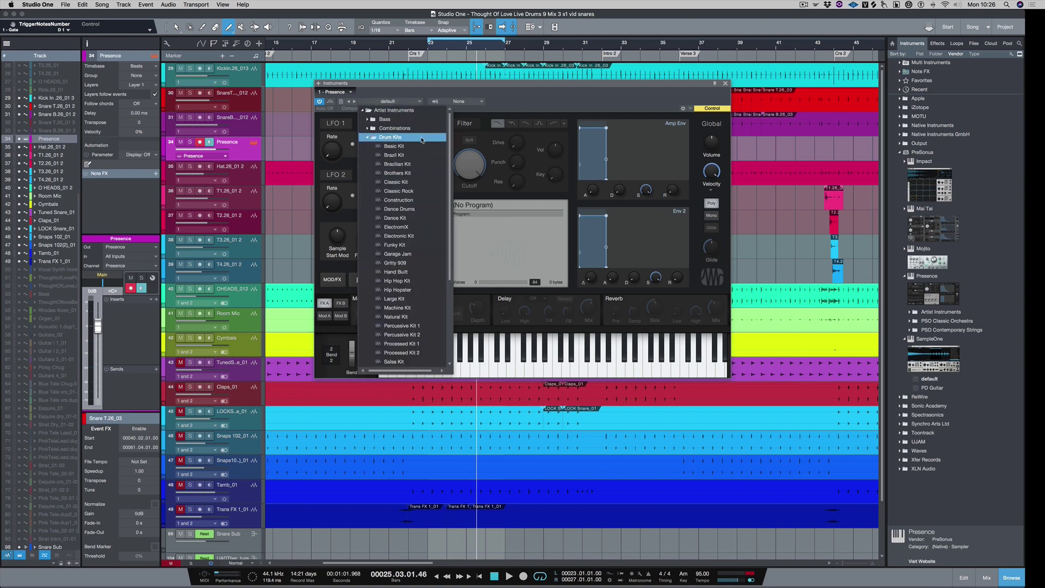
scroll(417, 272, "down", 3)
left_click(417, 263)
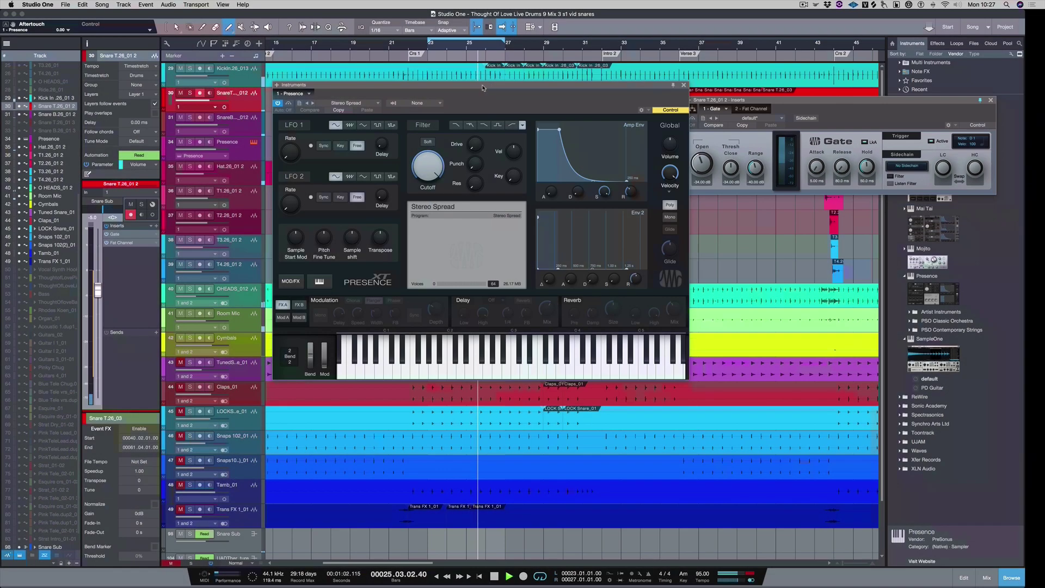
Route the Snare T Gate trigger into the Presence track's input and audition the A2 sound
left_click(255, 150)
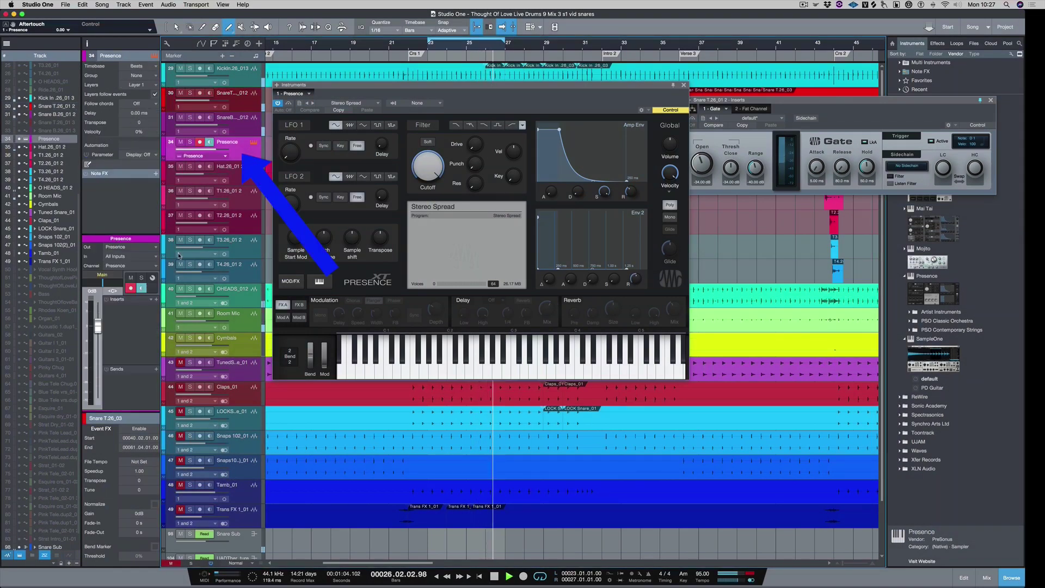
left_click(126, 259)
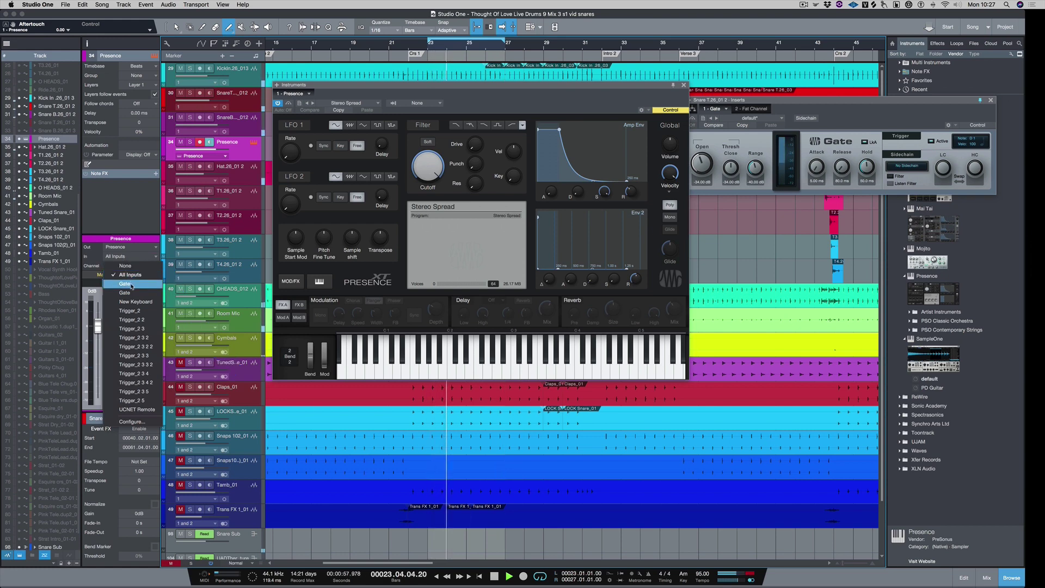
left_click(130, 283)
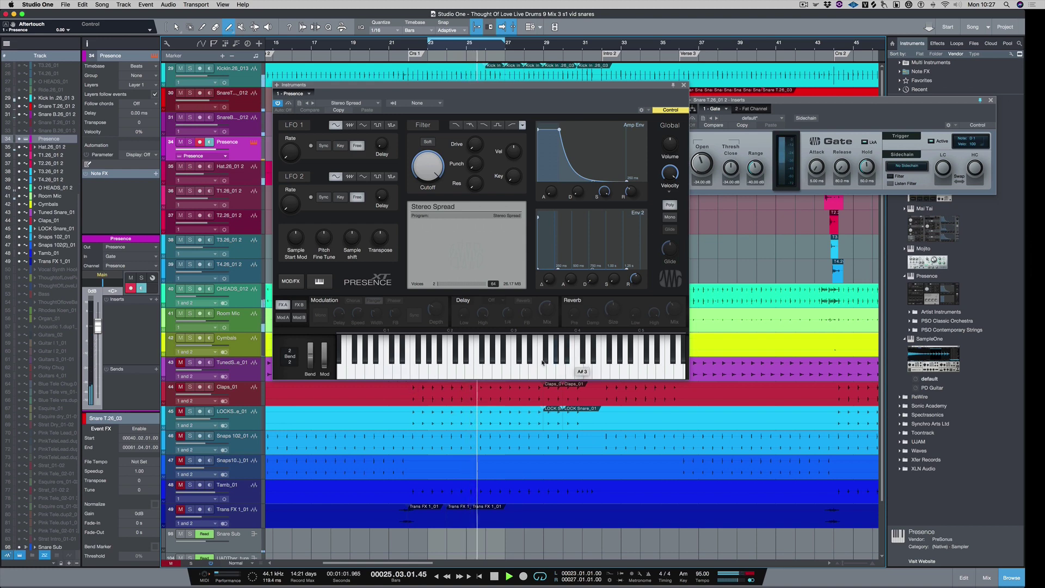
left_click(495, 375)
Lower the Presence fader to -5.7 dB, unmute the other drum tracks, and stop playback
left_click_drag(98, 327, 97, 342)
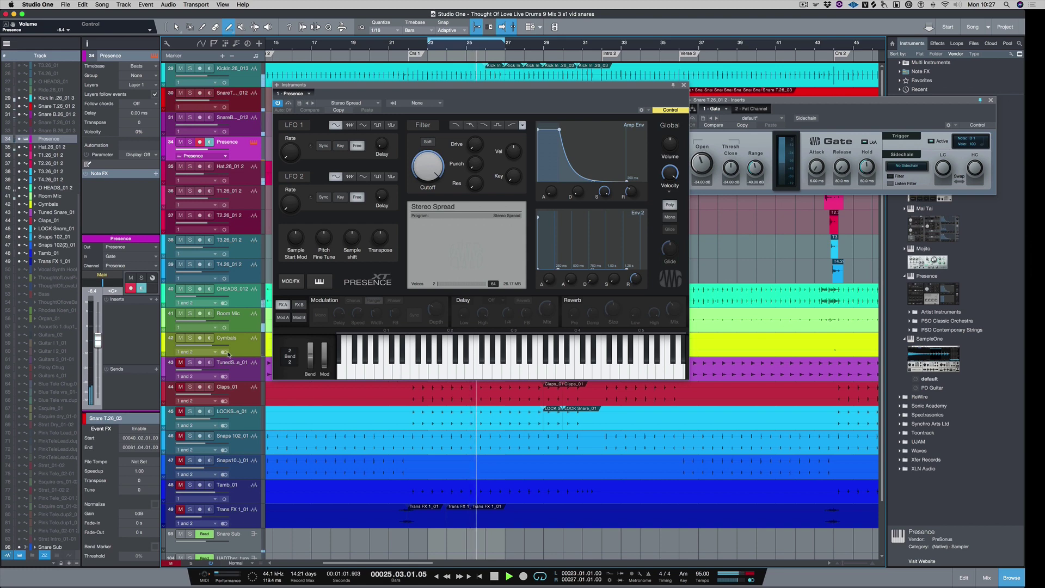
left_click_drag(182, 362, 180, 509)
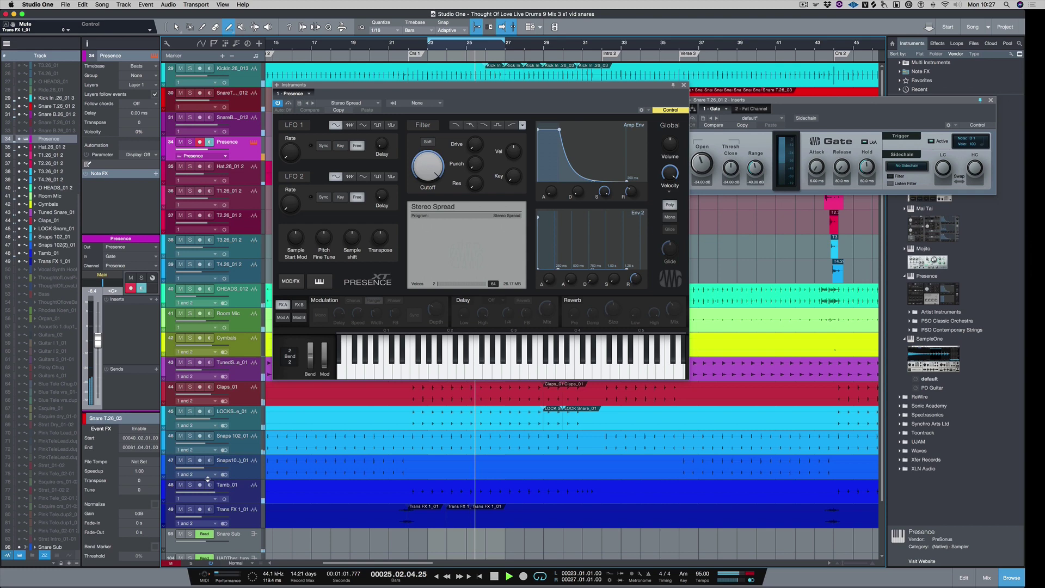
key("space")
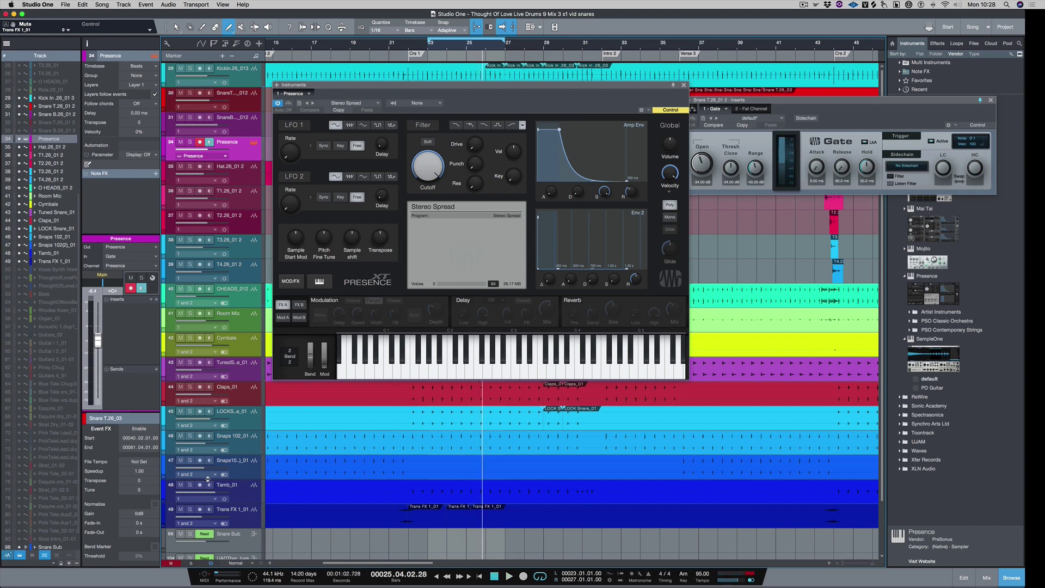